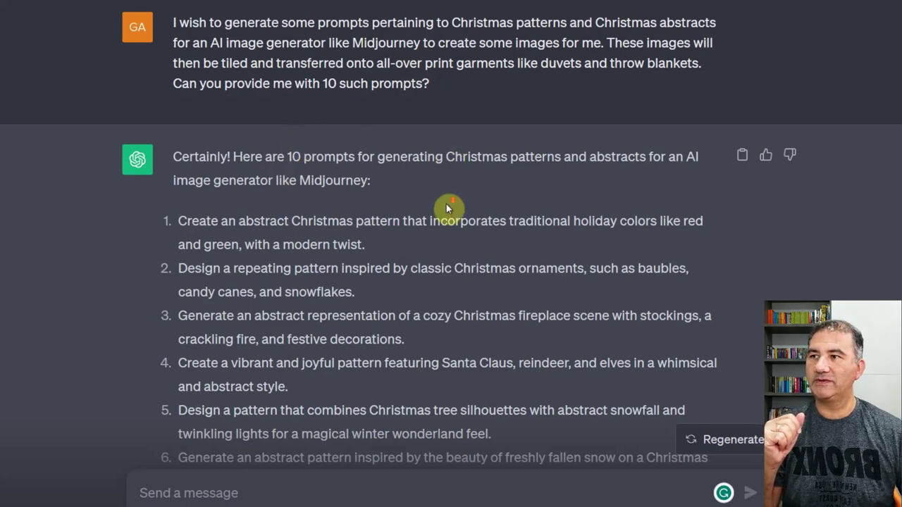
Read through the Christmas pattern and abstract prompts in the ChatGPT answer.
scroll(446, 203, "down", 3)
scroll(446, 204, "up", 2)
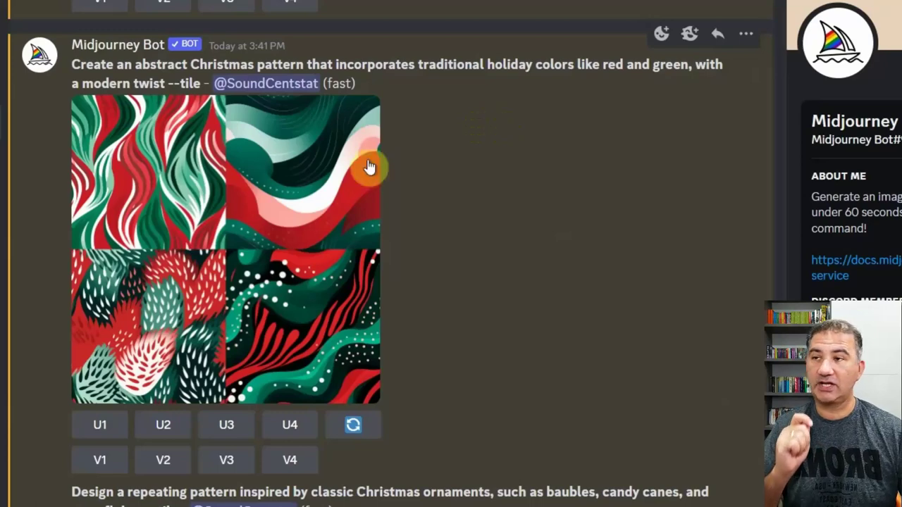
In the Midjourney chat on Discord, inspect enlarged views of the red-and-green abstract grid and the Christmas ornaments grid.
left_click(226, 213)
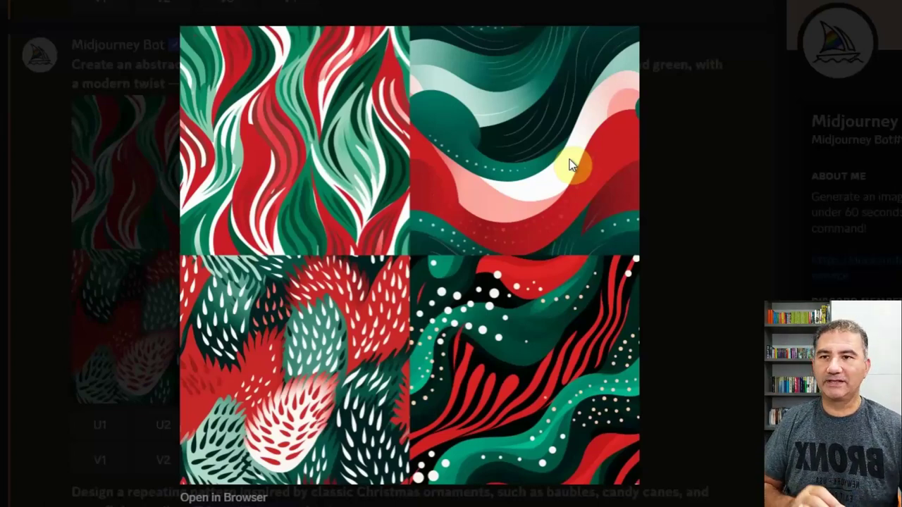
left_click(726, 191)
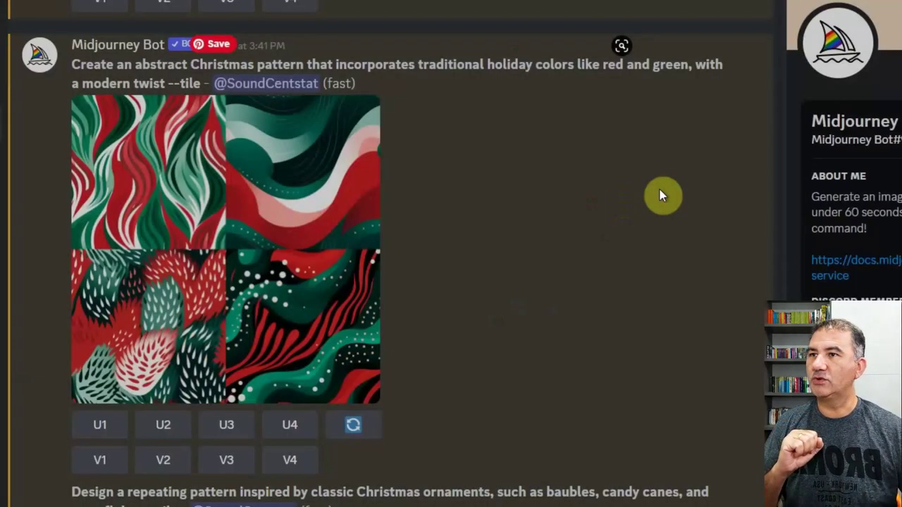
scroll(540, 230, "down", 5)
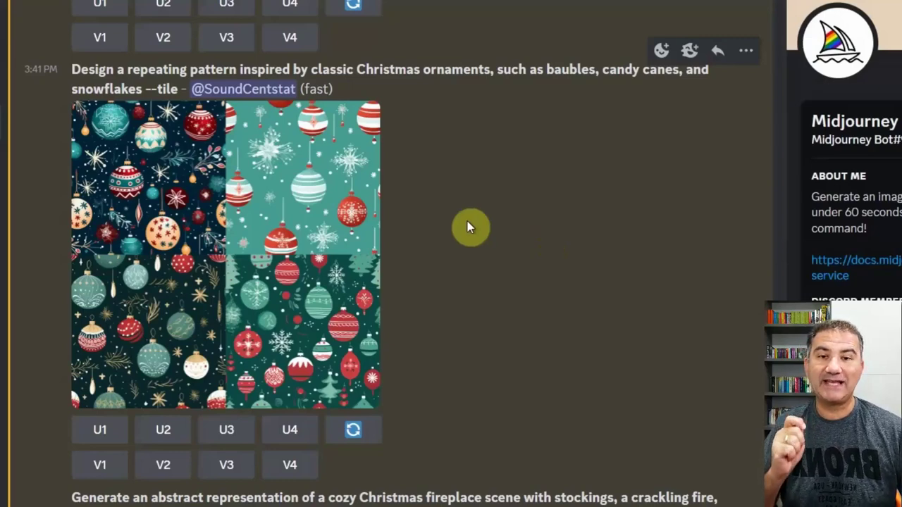
left_click(144, 264)
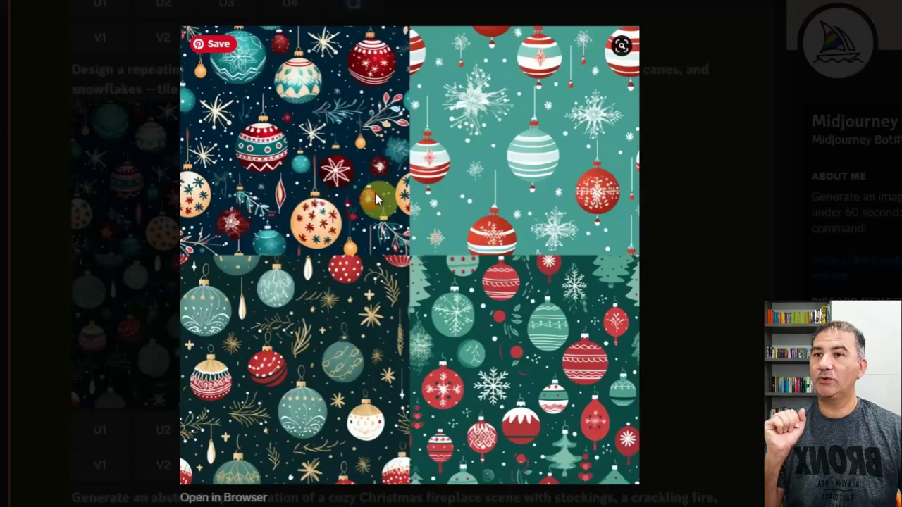
left_click(705, 208)
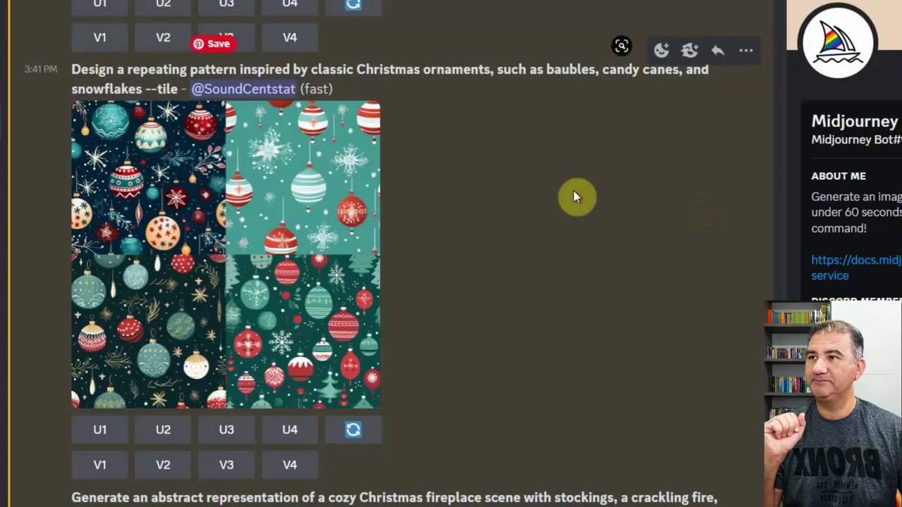
scroll(574, 192, "down", 7)
scroll(573, 193, "up", 1)
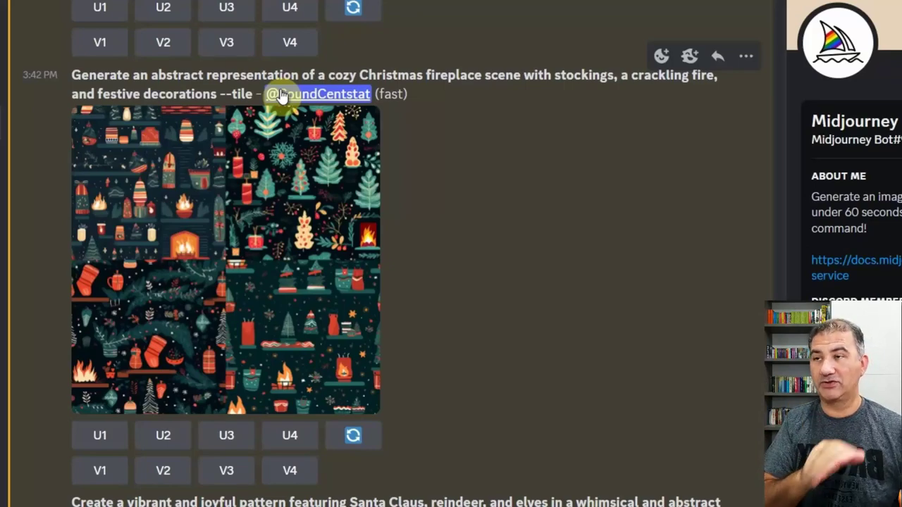
Inspect the Christmas fireplace grid and an enlarged view of the Santa Claus, reindeer and elves grid.
scroll(238, 129, "down", 4)
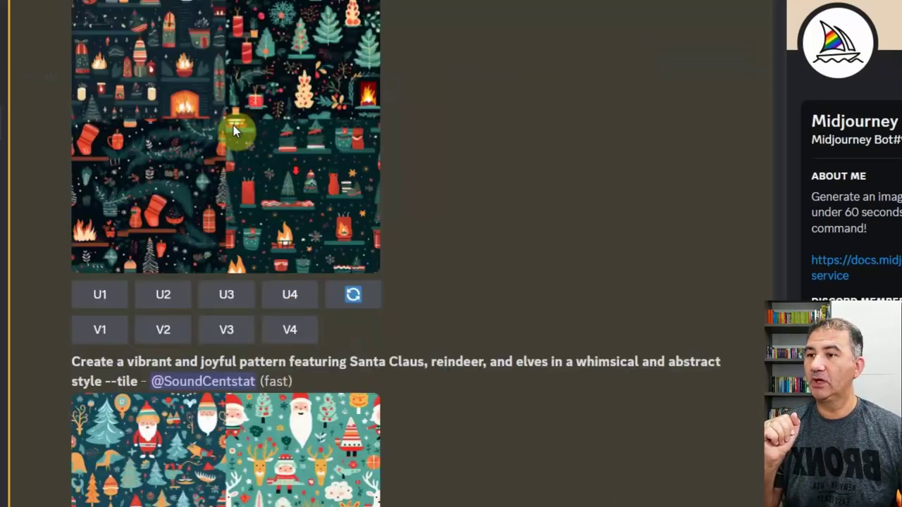
scroll(288, 180, "down", 3)
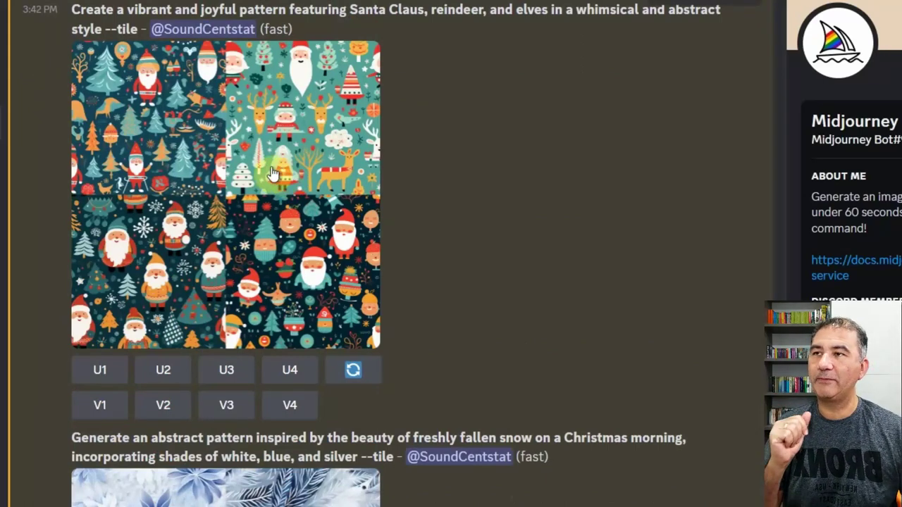
left_click(188, 130)
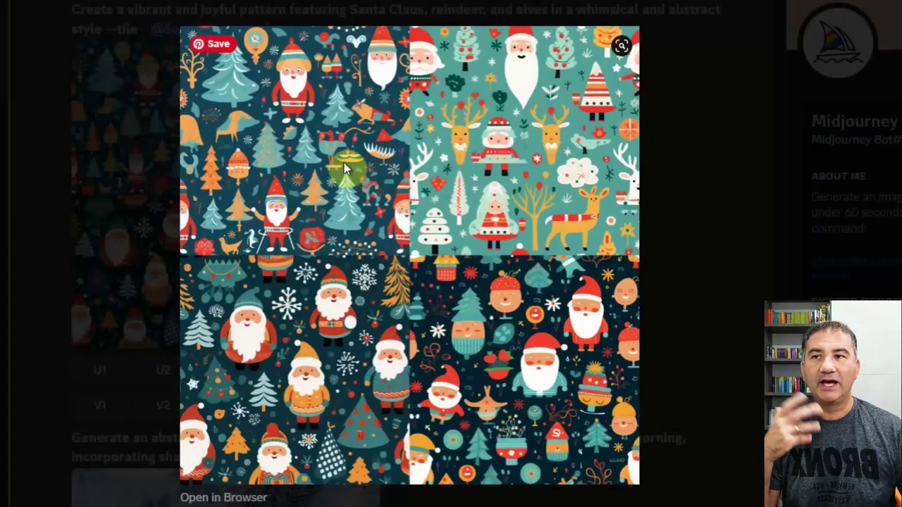
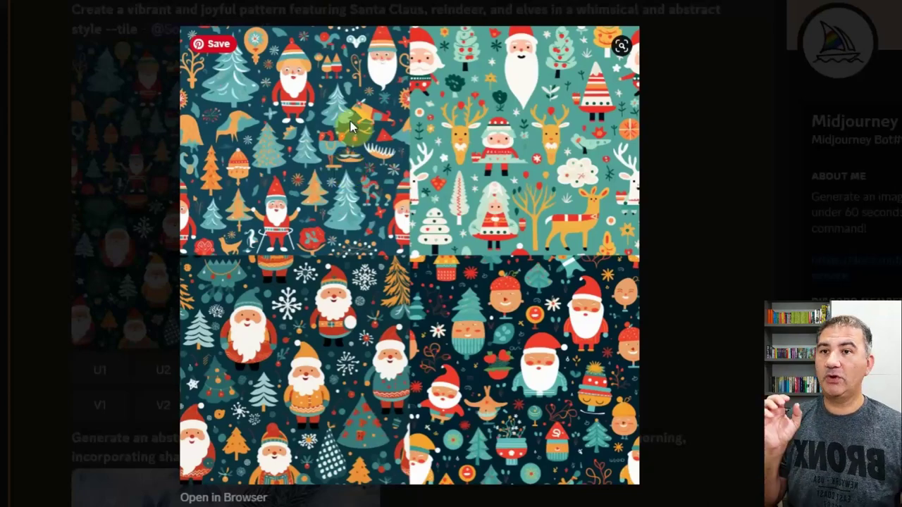
left_click(690, 164)
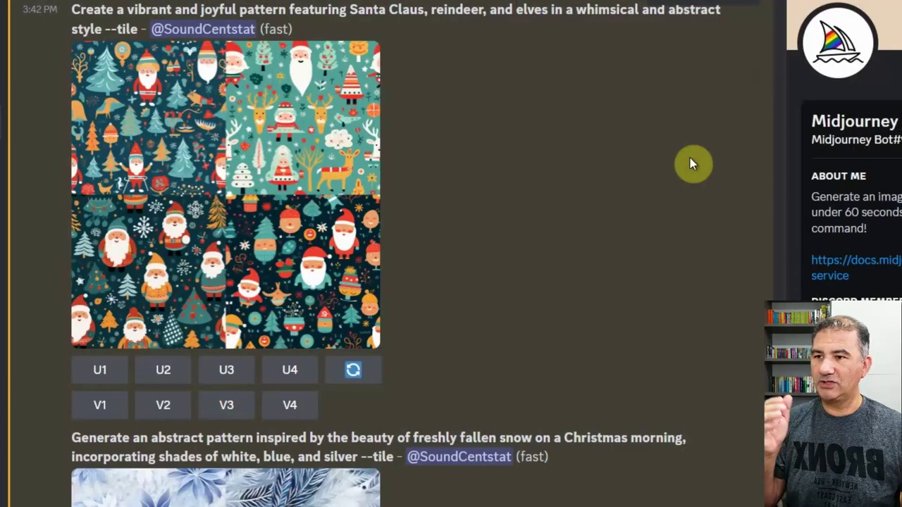
Look over the remaining Midjourney grids, including the snow, carolers, Christmas tree and Nativity patterns.
scroll(690, 163, "down", 5)
scroll(690, 163, "down", 6)
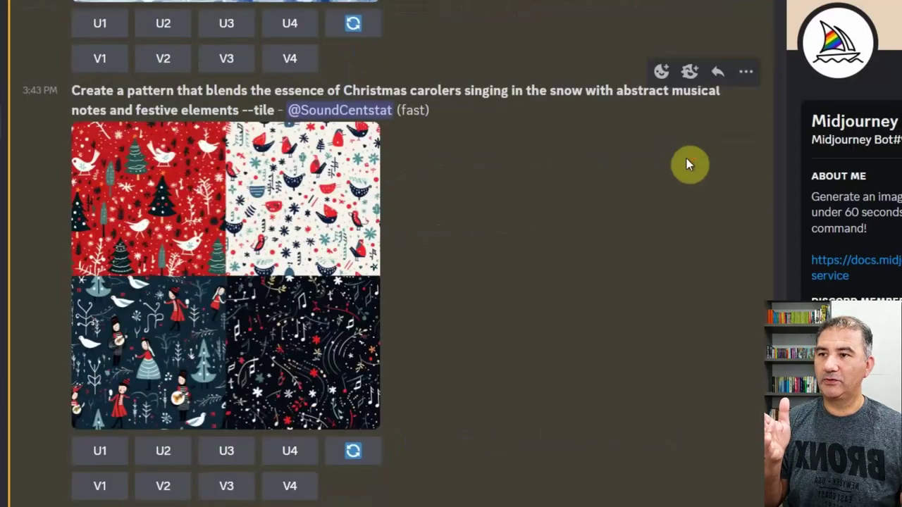
scroll(686, 159, "down", 8)
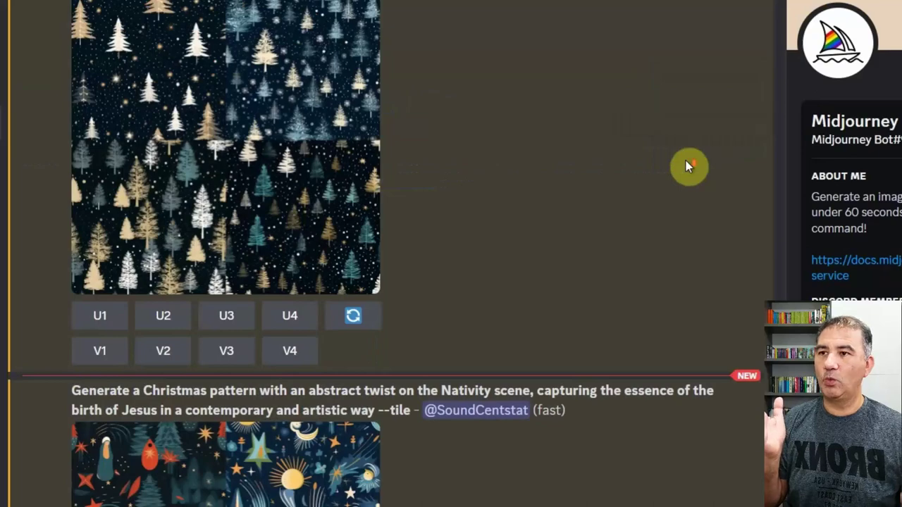
scroll(689, 166, "down", 5)
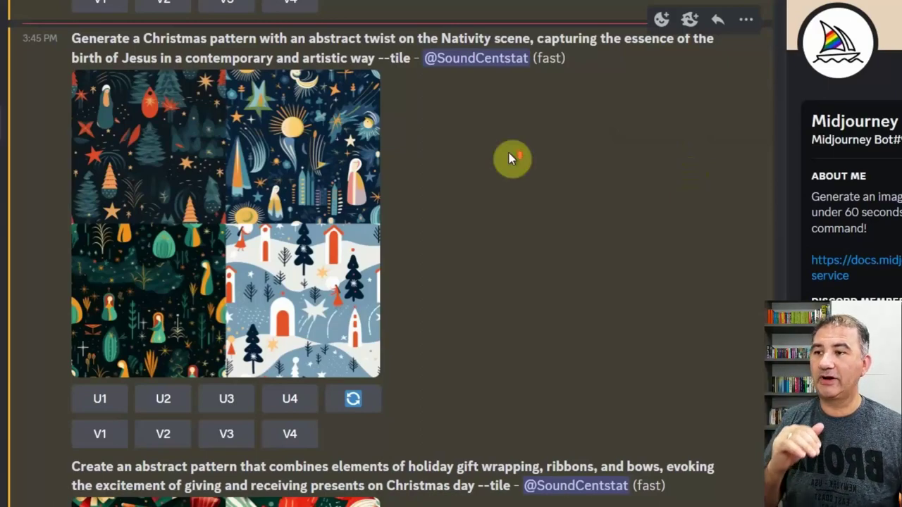
scroll(510, 152, "up", 1)
scroll(512, 153, "down", 10)
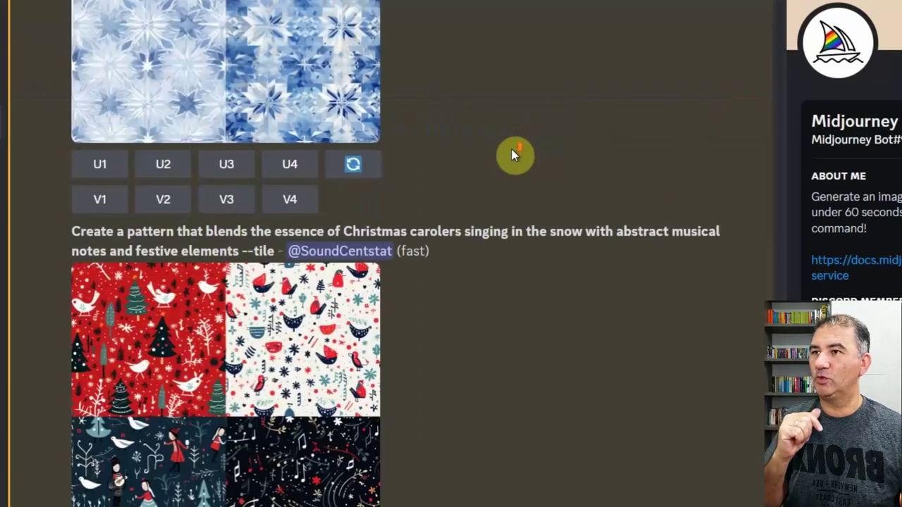
Find the Christmas ornaments grid, check it enlarged, and upscale its first image.
scroll(512, 148, "up", 8)
scroll(511, 147, "up", 5)
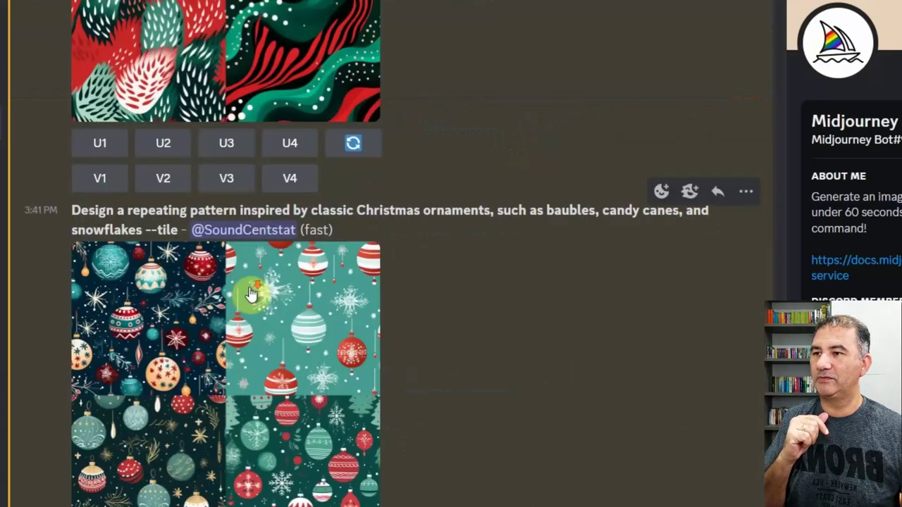
scroll(252, 295, "down", 3)
left_click(187, 200)
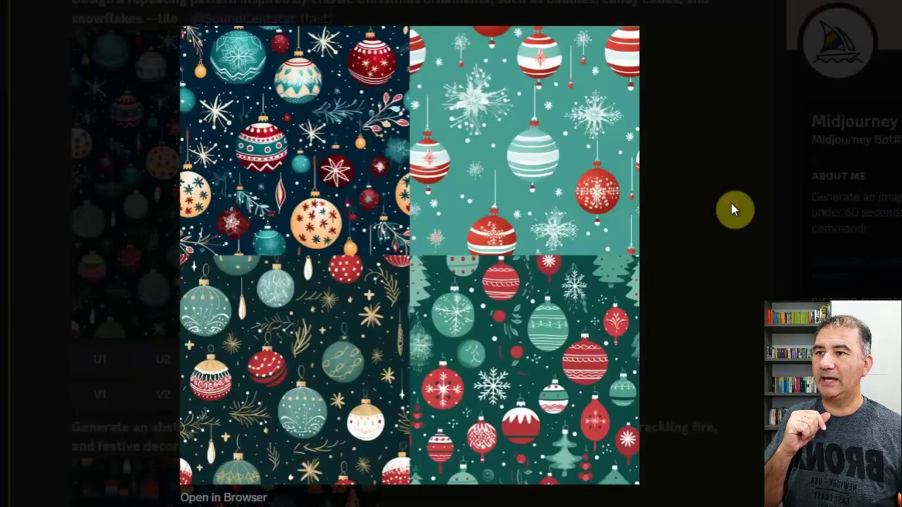
left_click(735, 207)
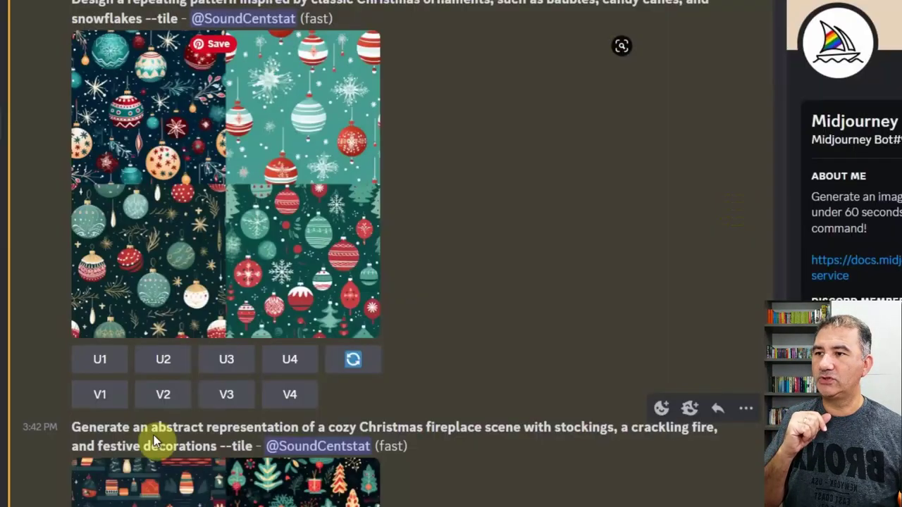
left_click(100, 361)
left_click(226, 361)
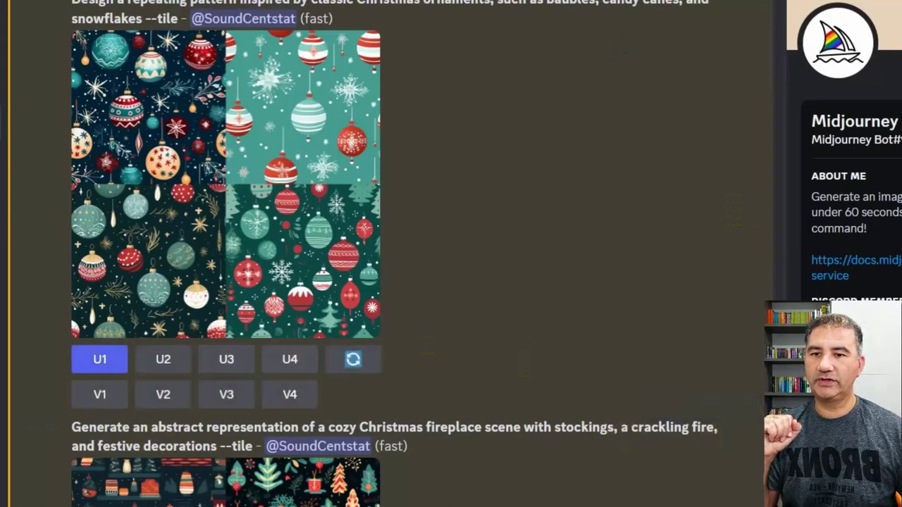
Open the upscaled ornaments image at full size and save it to the computer as "Christmas Bauble".
scroll(695, 402, "down", 15)
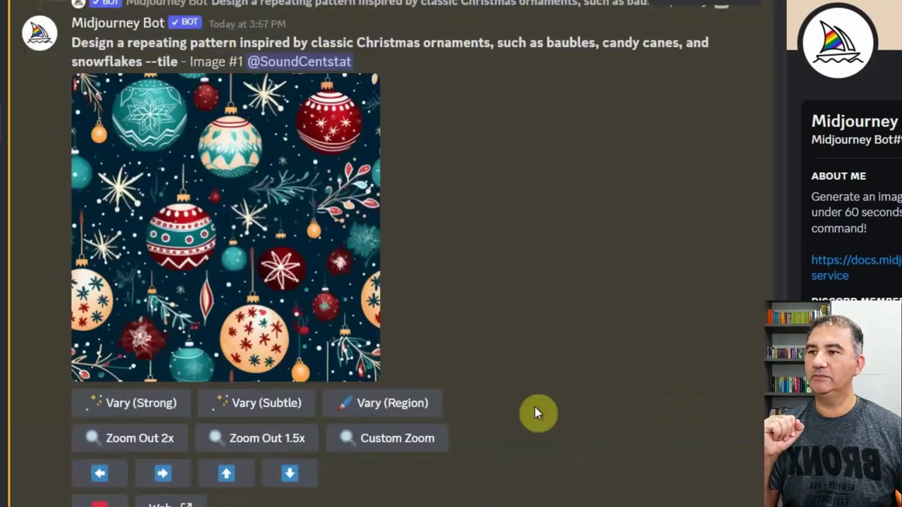
left_click(227, 238)
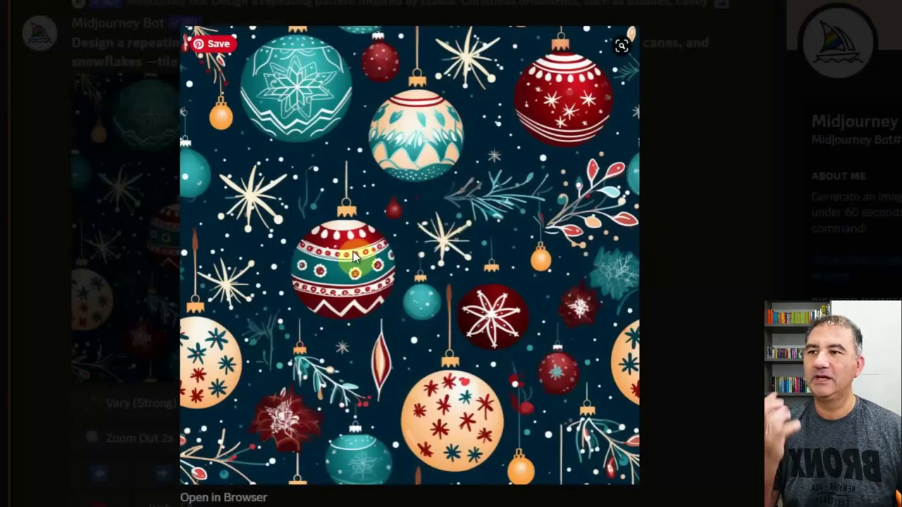
right_click(400, 236)
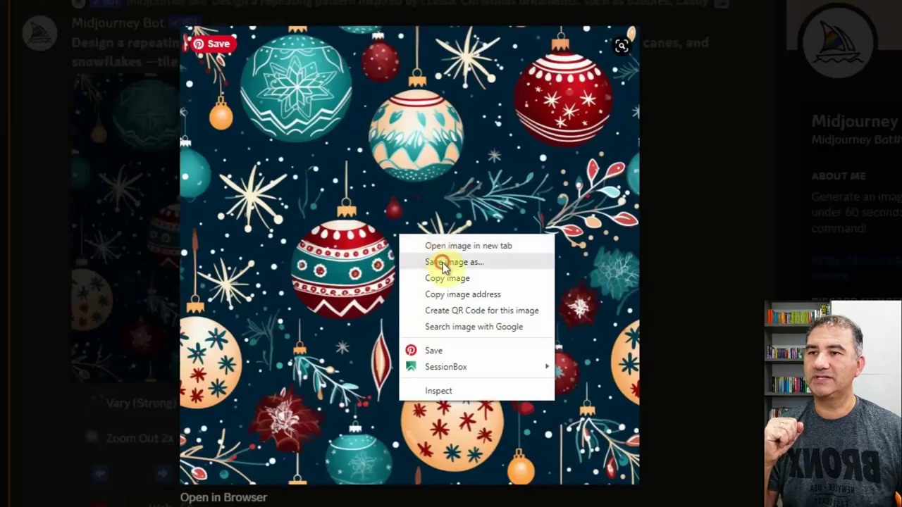
left_click(444, 262)
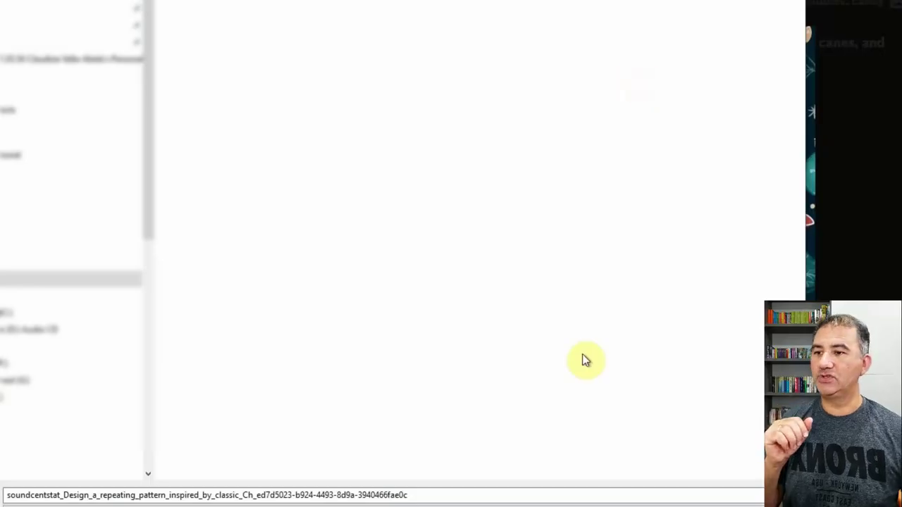
left_click(483, 493)
key("ctrl+a")
type("Ch")
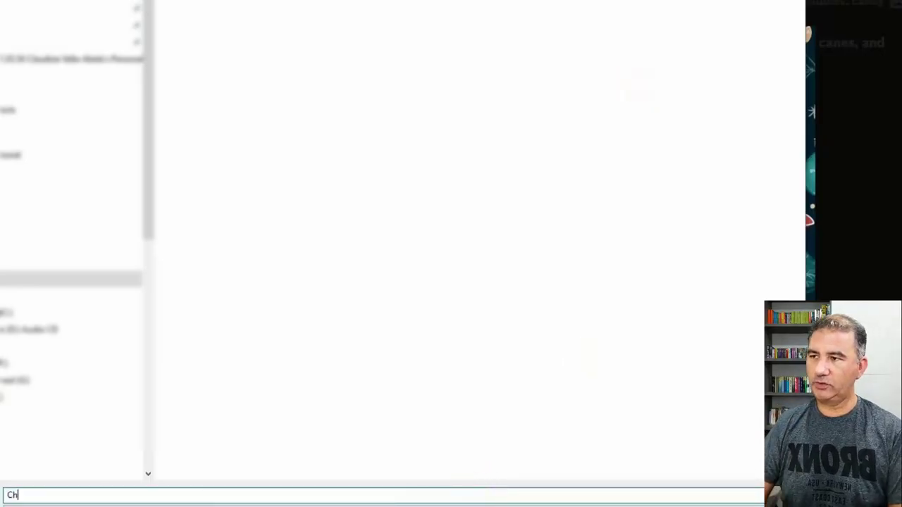
type("ristmas ")
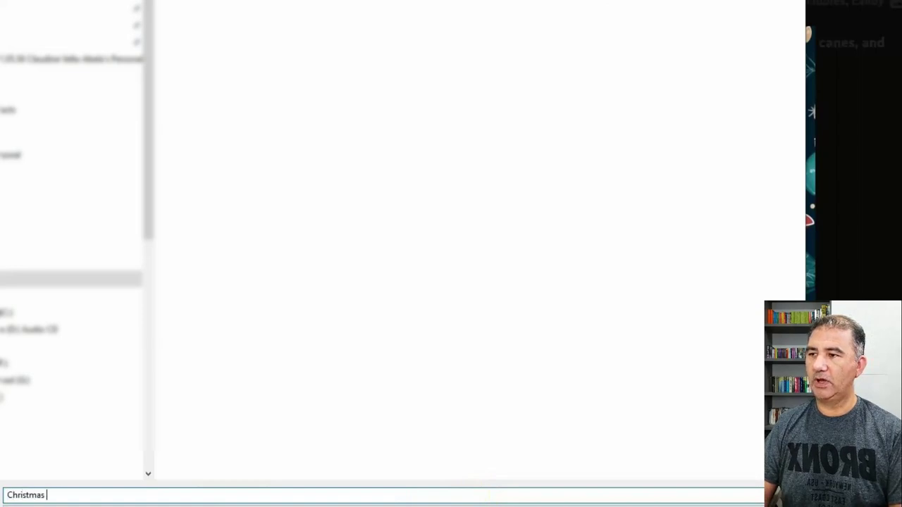
type("Bauble")
key("Return")
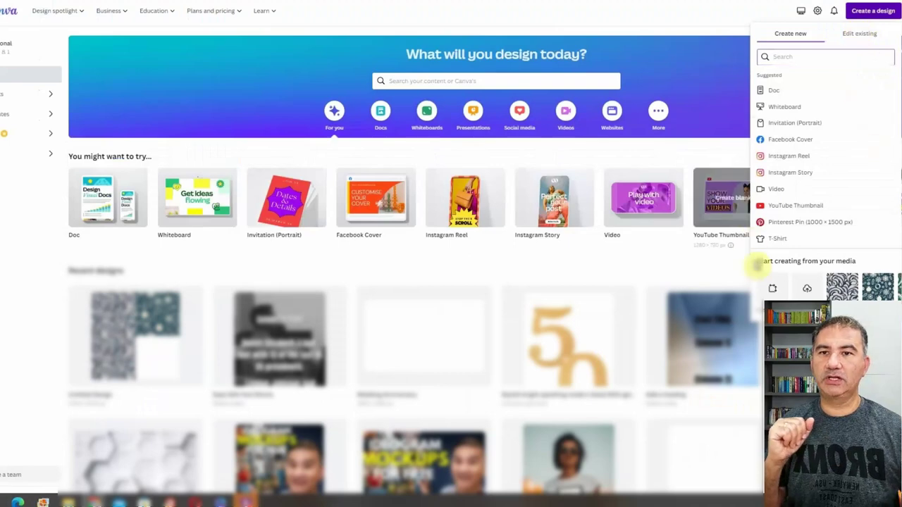
Switch to Canva and create a blank custom-size design of 2400 × 2400 px.
left_click(767, 281)
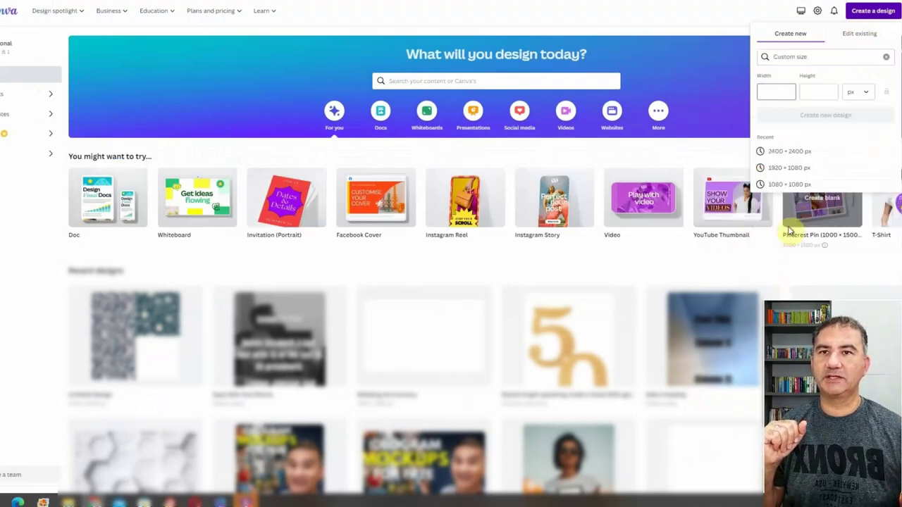
left_click(789, 182)
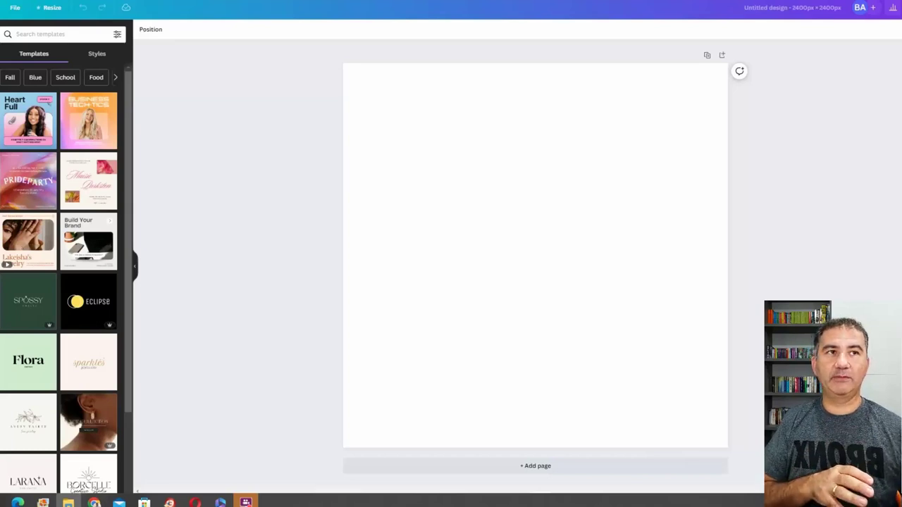
Place the bauble image in the page's top-left corner and resize it to 1,200 × 1,200 so it fills that quarter.
left_click_drag(901, 133, 582, 217)
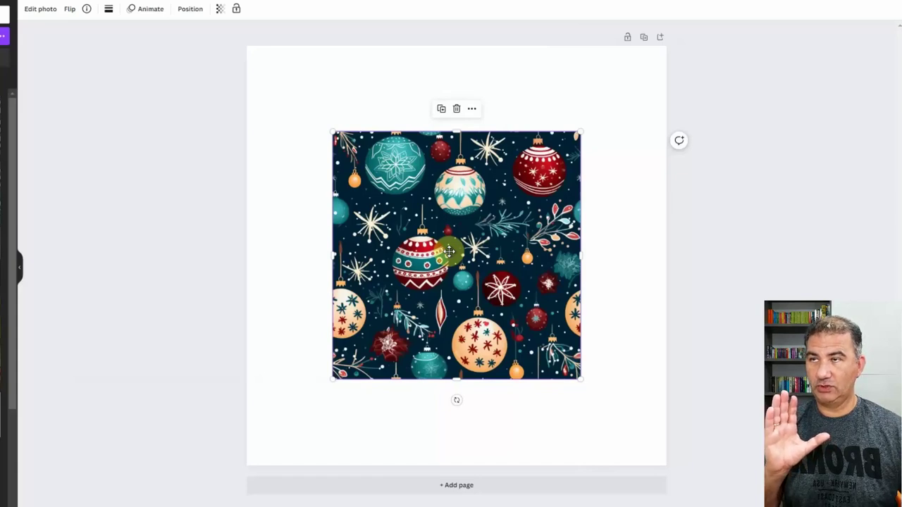
left_click_drag(449, 252, 368, 179)
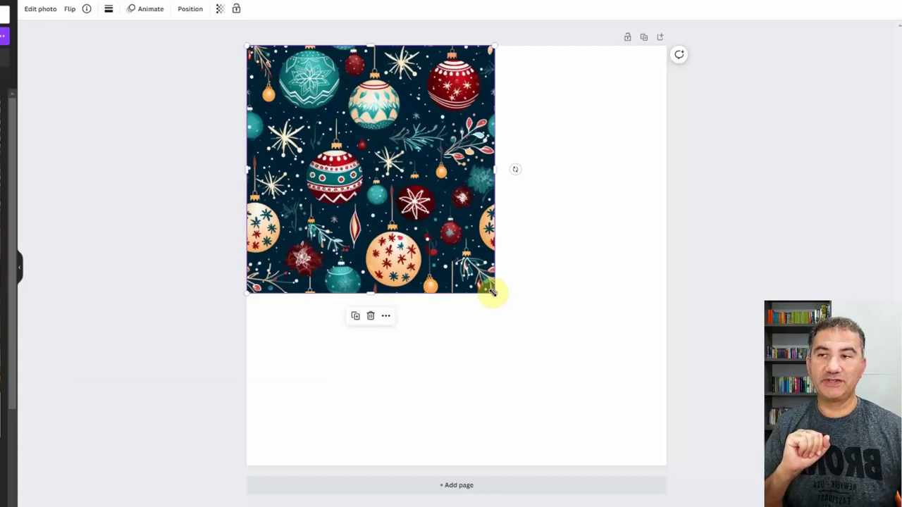
left_click_drag(492, 292, 445, 268)
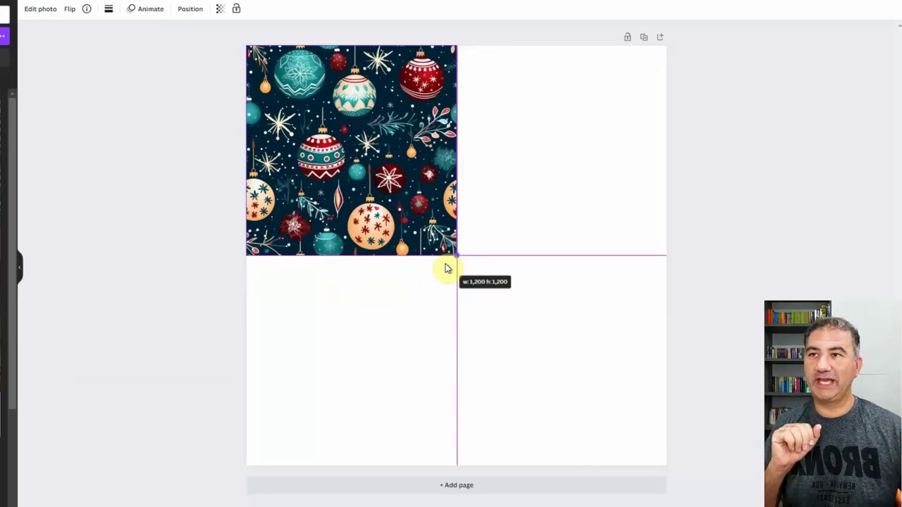
Duplicate the bauble tile and fit the copy into the page's top-right quarter, flush with the original.
key("ctrl+d")
left_click_drag(479, 226, 584, 142)
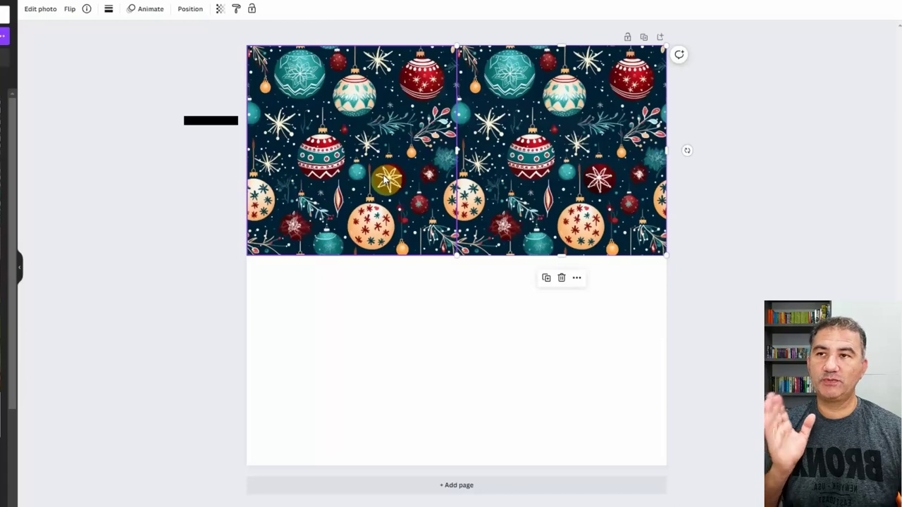
Duplicate both upper bauble tiles together and fit the copies flush into the page's lower half, checking the seams.
left_click(386, 179, "shift")
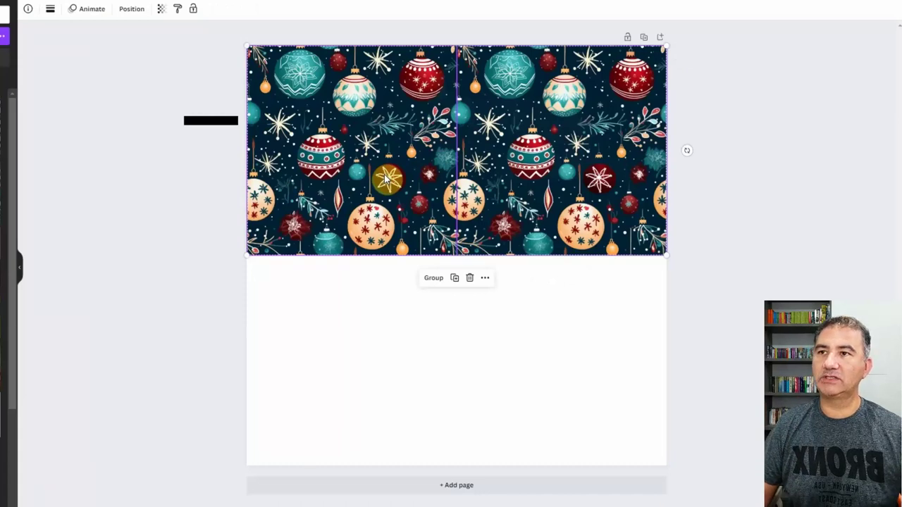
left_click_drag(514, 152, 517, 155)
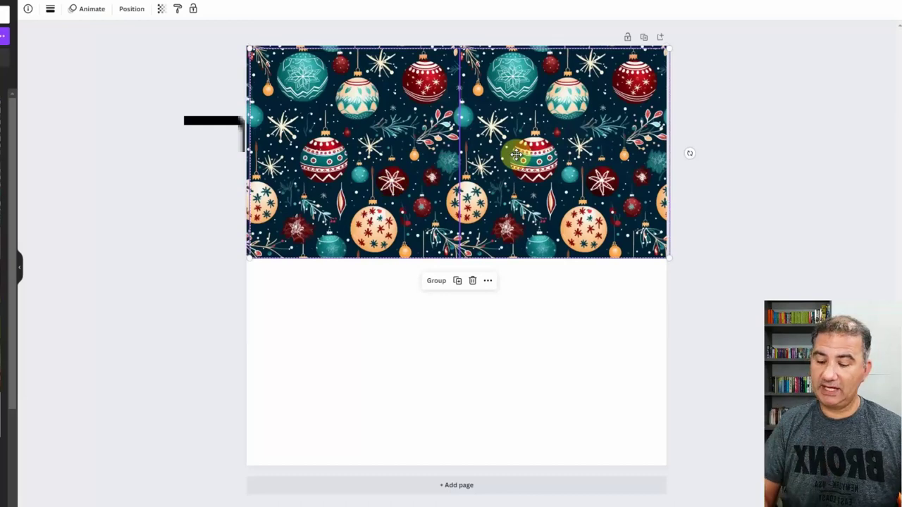
left_click_drag(516, 154, 519, 357)
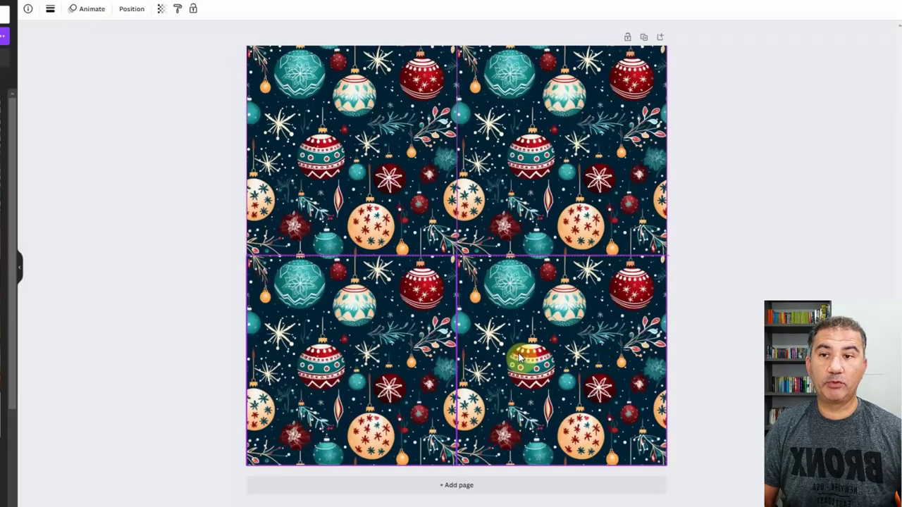
key("ctrl+a")
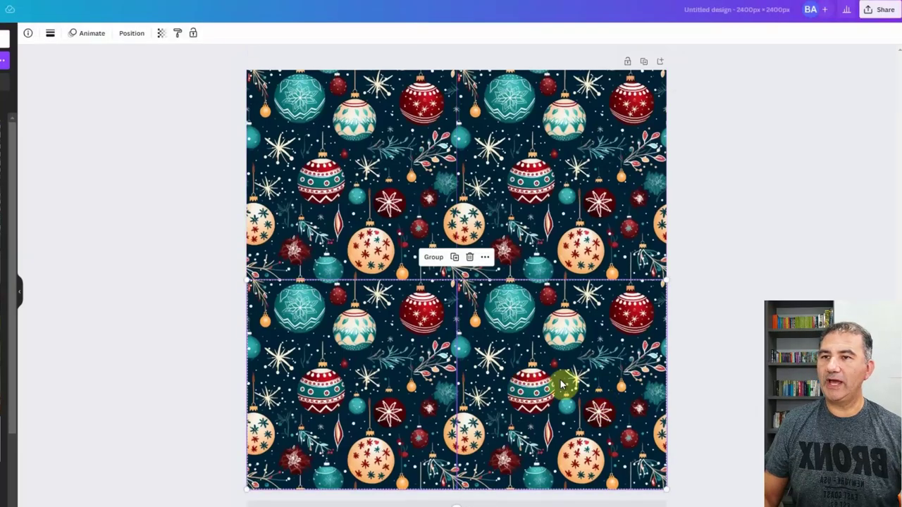
left_click(498, 357)
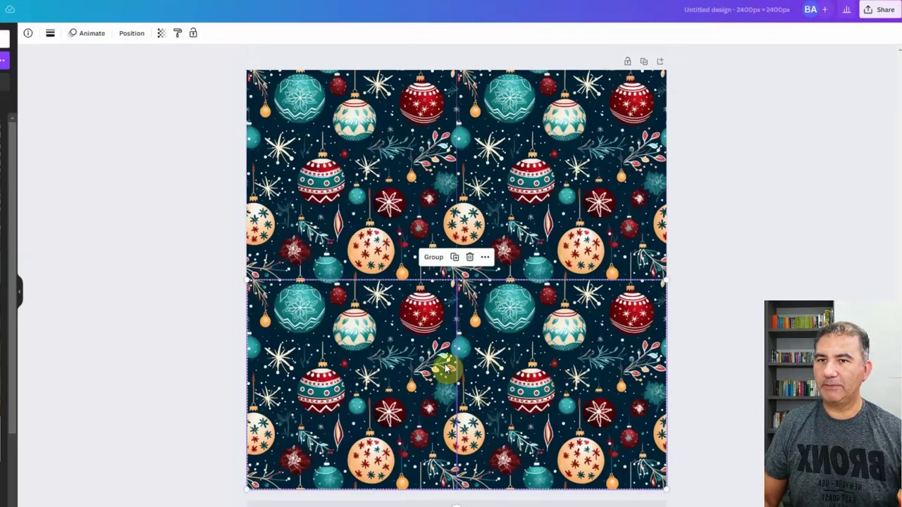
left_click(737, 294)
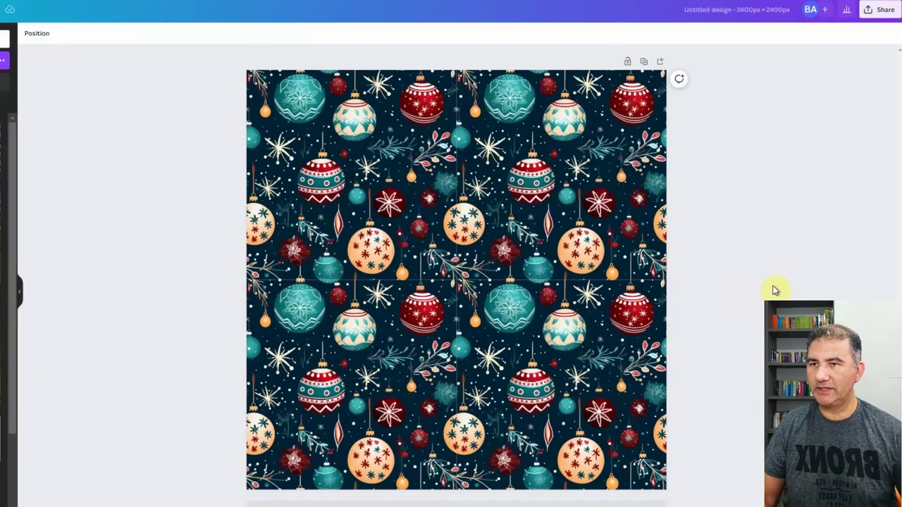
scroll(818, 272, "up", 5)
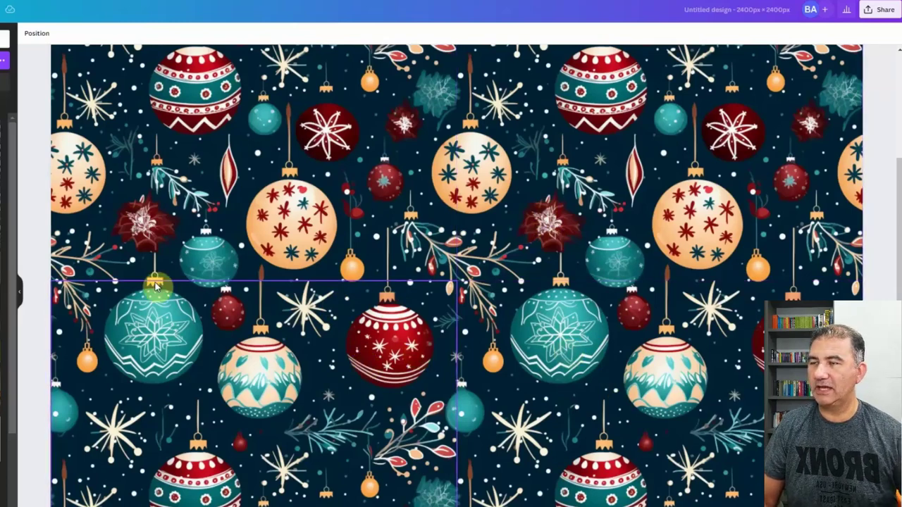
scroll(81, 256, "down", 3)
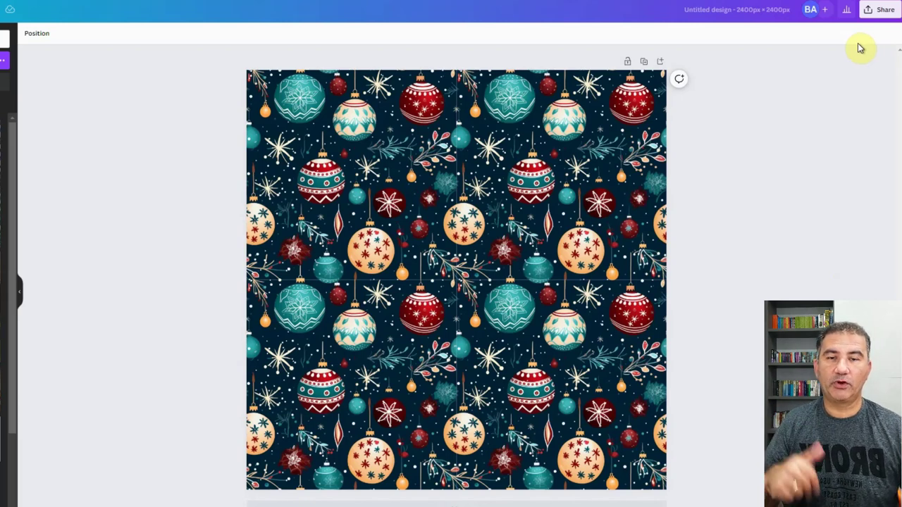
left_click(878, 14)
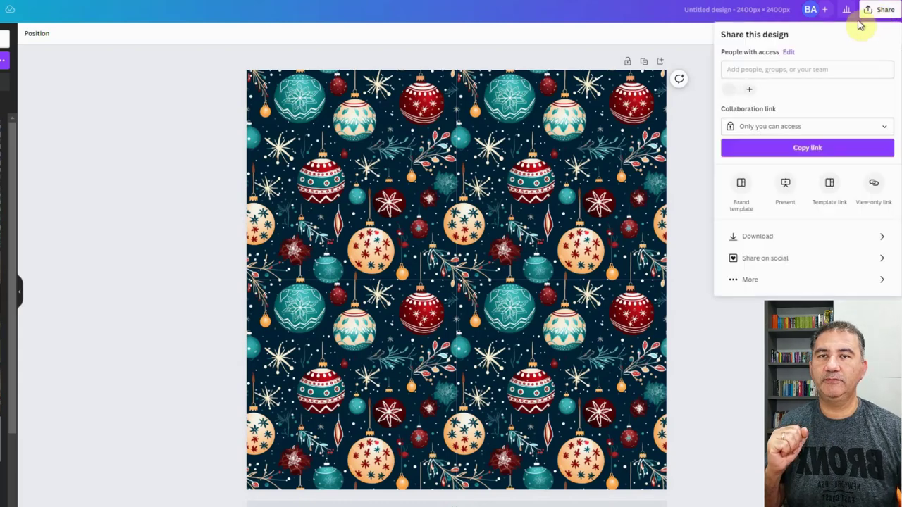
left_click(764, 236)
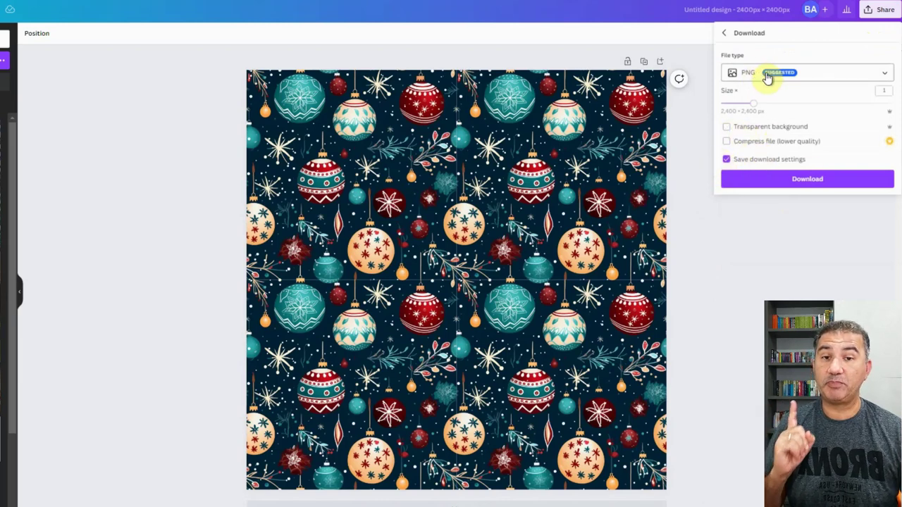
left_click(799, 178)
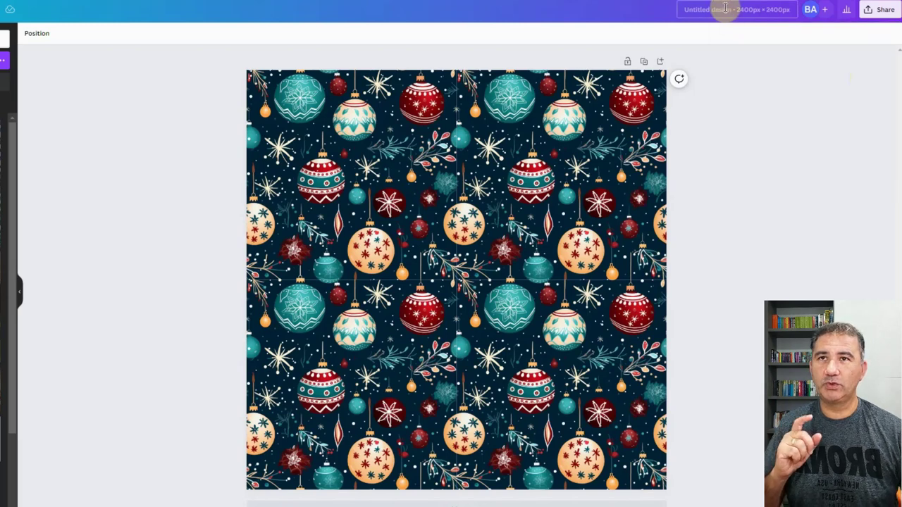
Rename the untitled design as "Christmas Baubles".
left_click(726, 9)
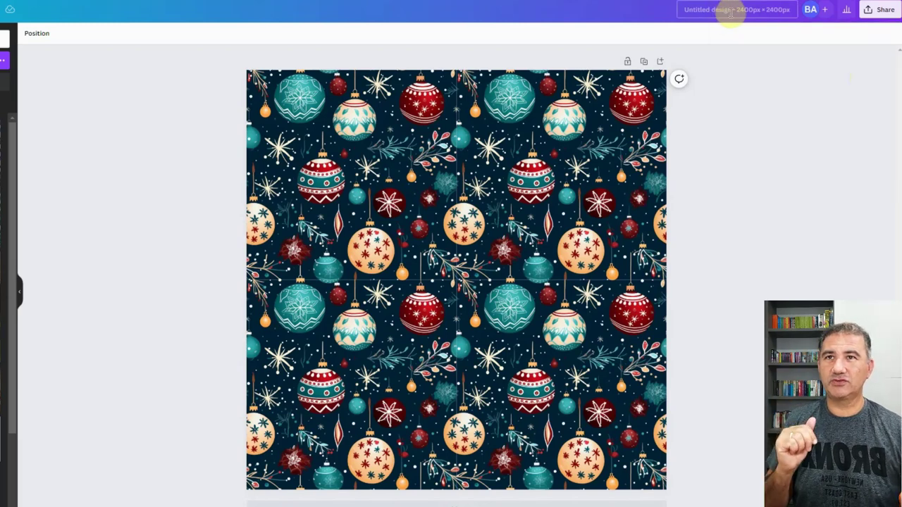
key("BackSpace")
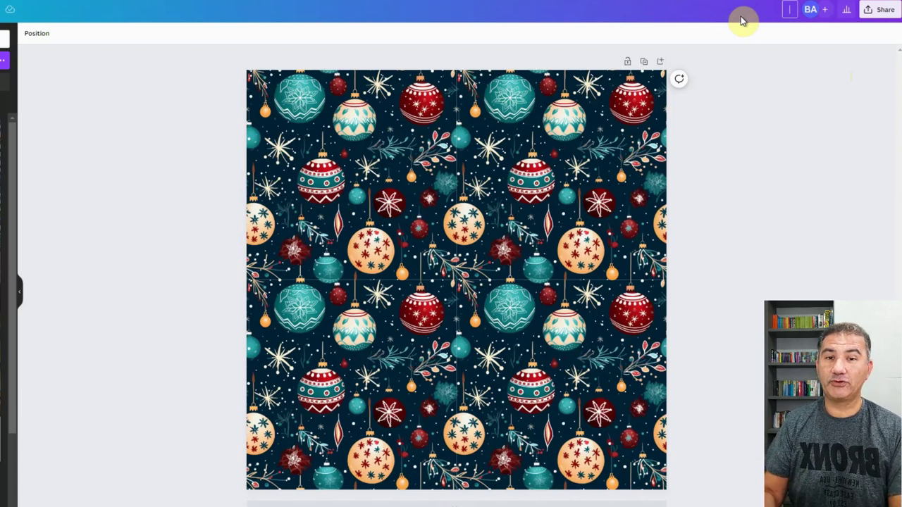
type("Christmas Baubles")
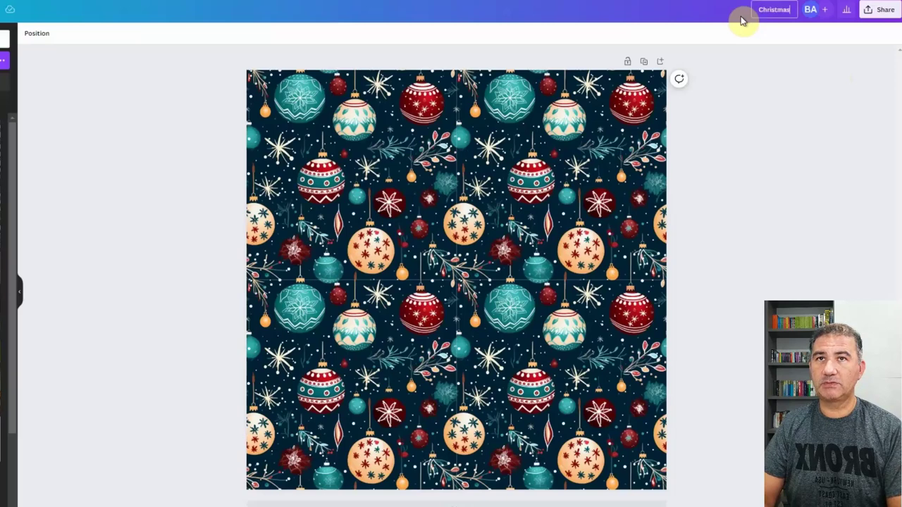
Download the Christmas Baubles design as a PNG at 2,400 × 2,400 px.
left_click(879, 9)
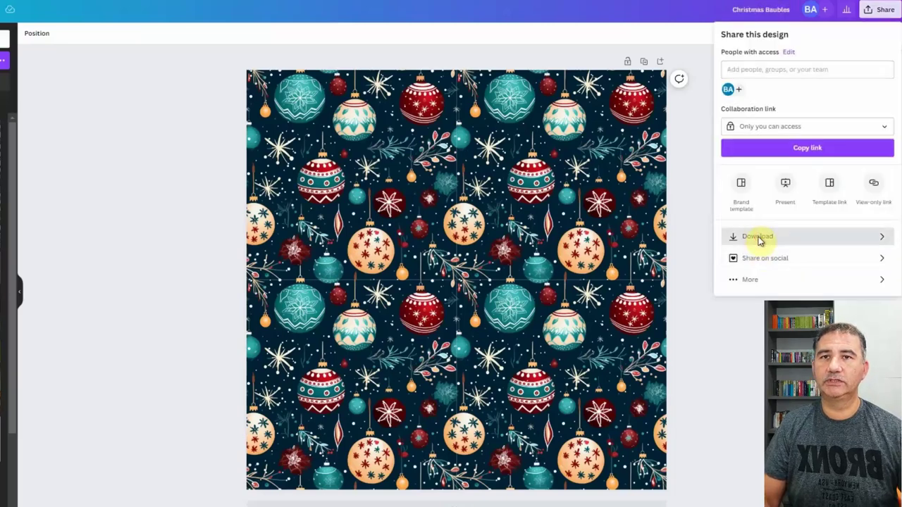
left_click(758, 236)
left_click(805, 177)
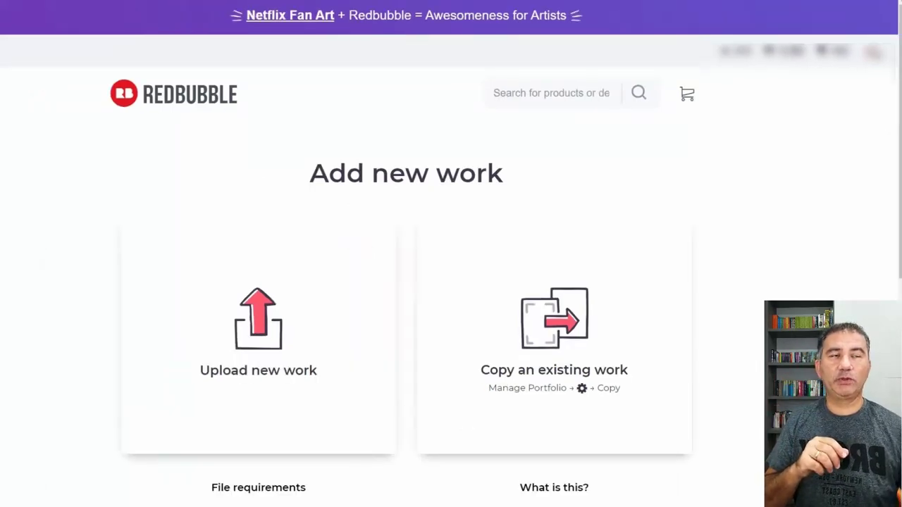
Switch to Redbubble and upload the Christmas Baubles image as a new work, going on to its product previews.
left_click_drag(397, 179, 299, 339)
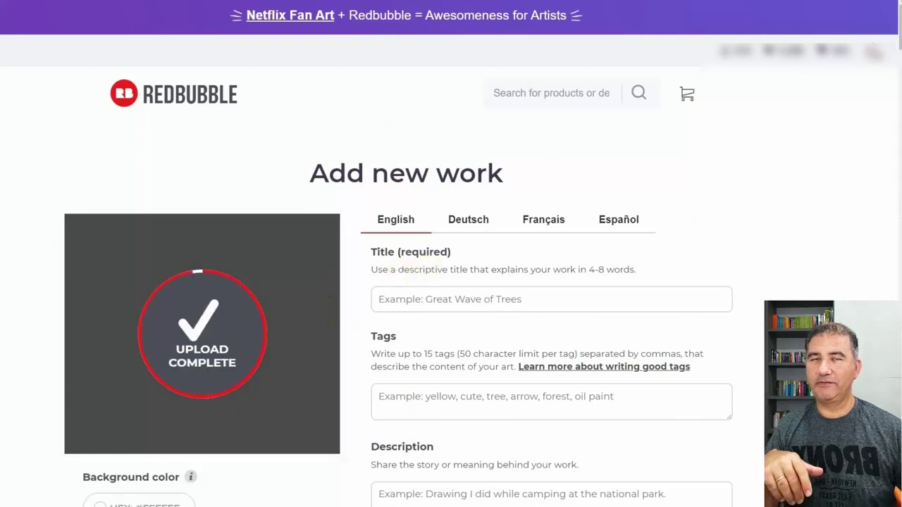
left_click_drag(894, 15, 896, 65)
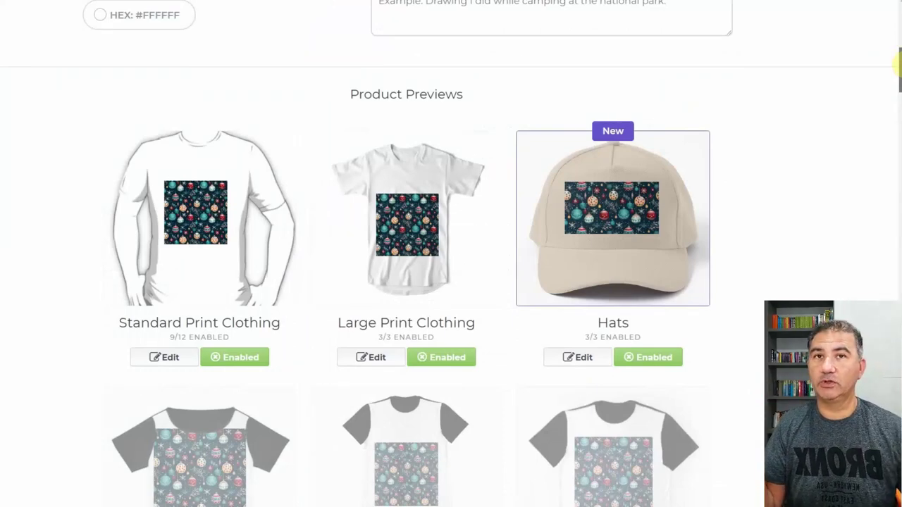
scroll(430, 112, "down", 2)
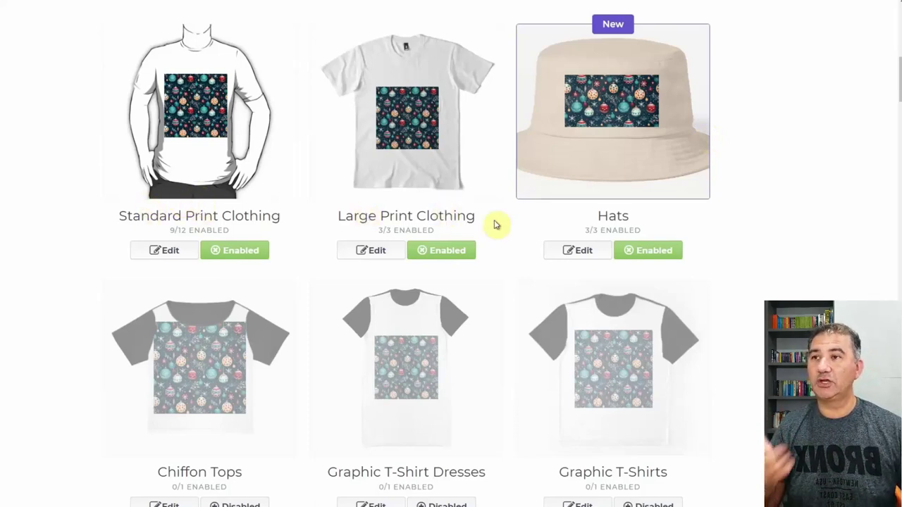
Disable the Hats, Large Print Clothing and Standard Print Clothing products.
left_click(641, 250)
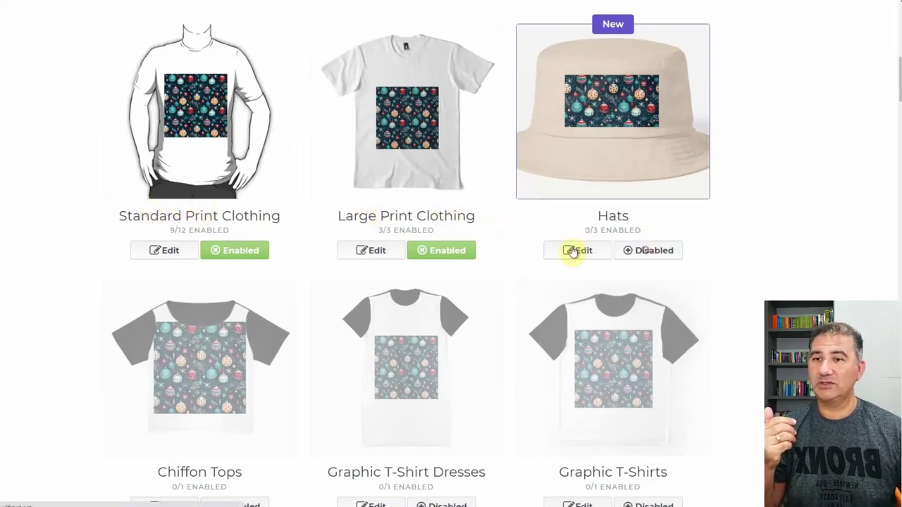
left_click(459, 251)
left_click(244, 250)
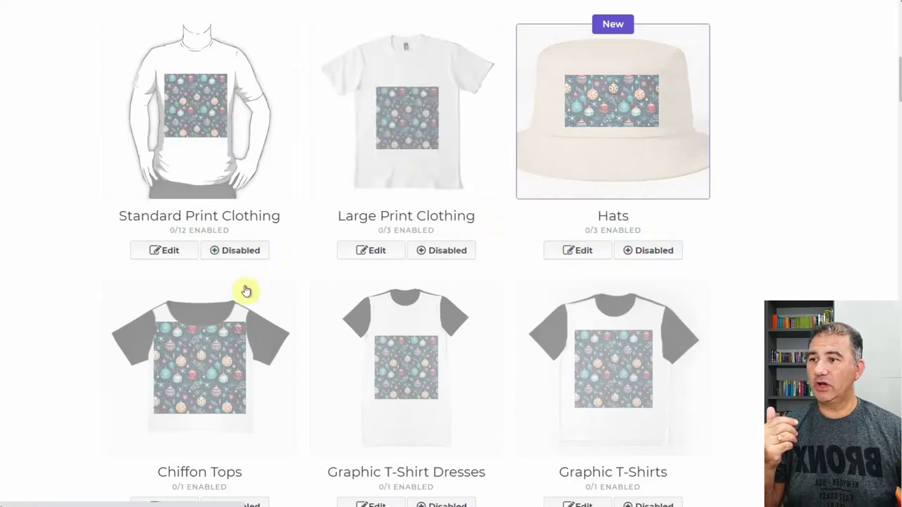
Enable Chiffon Tops and apply the regular grid pattern to its artwork.
scroll(211, 324, "down", 1)
left_click(227, 404)
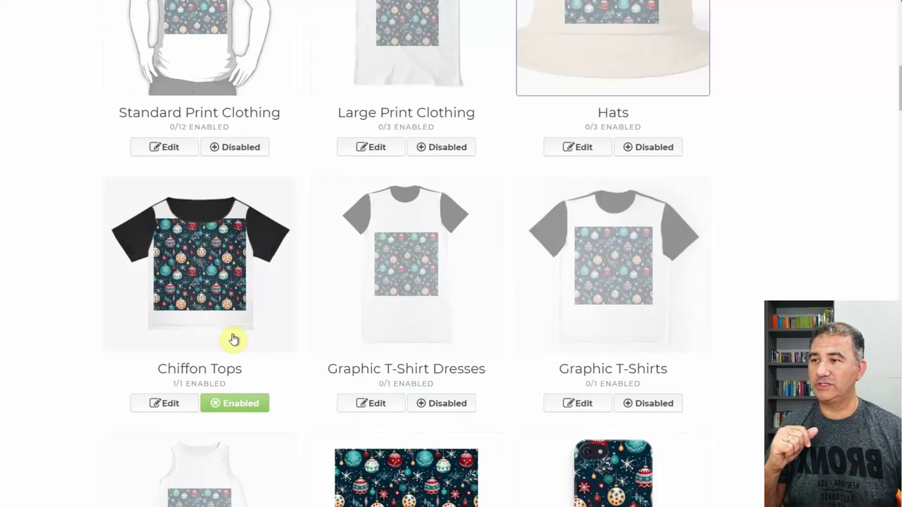
left_click(234, 340)
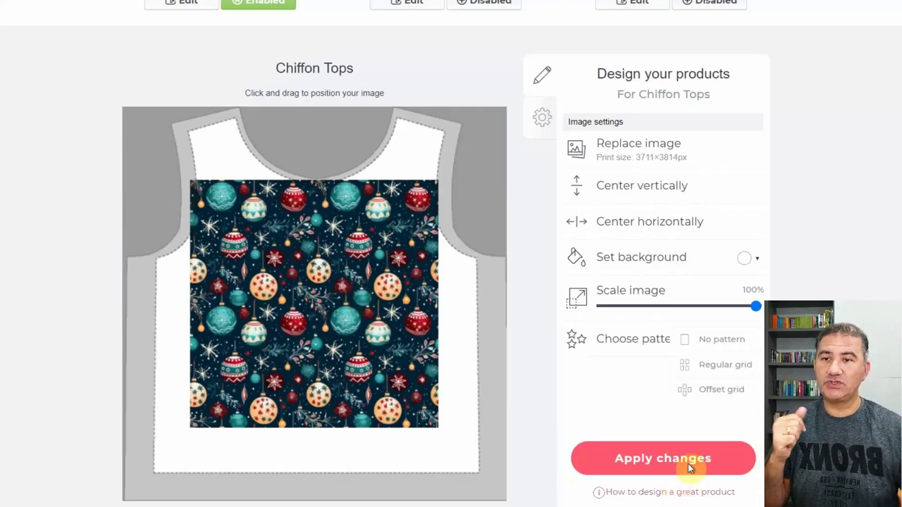
left_click(706, 368)
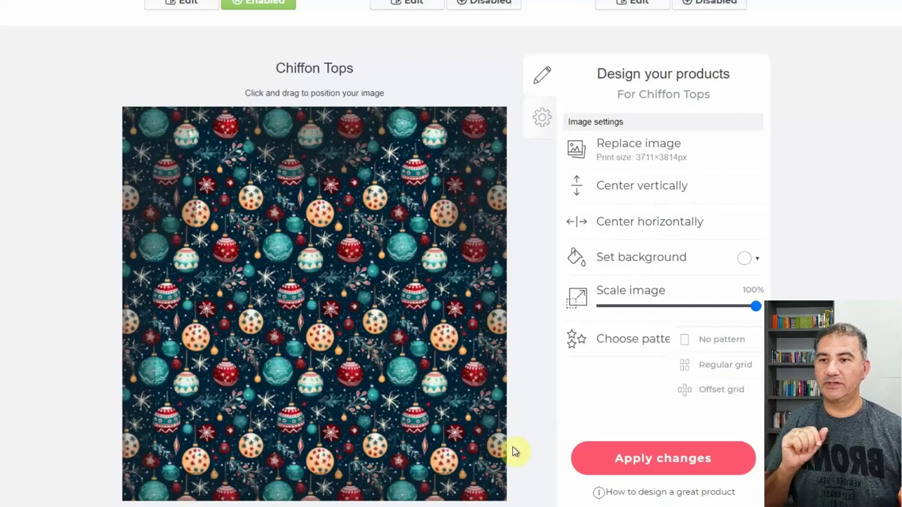
left_click(660, 458)
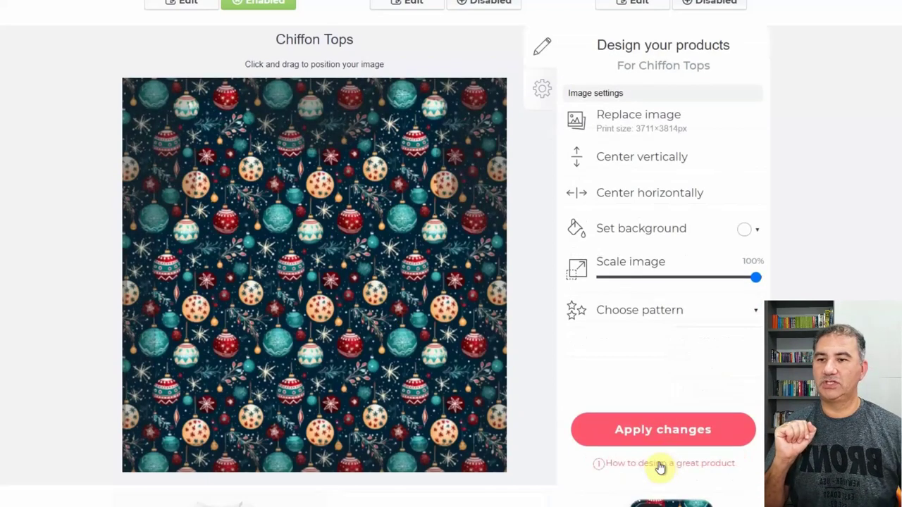
scroll(245, 222, "up", 5)
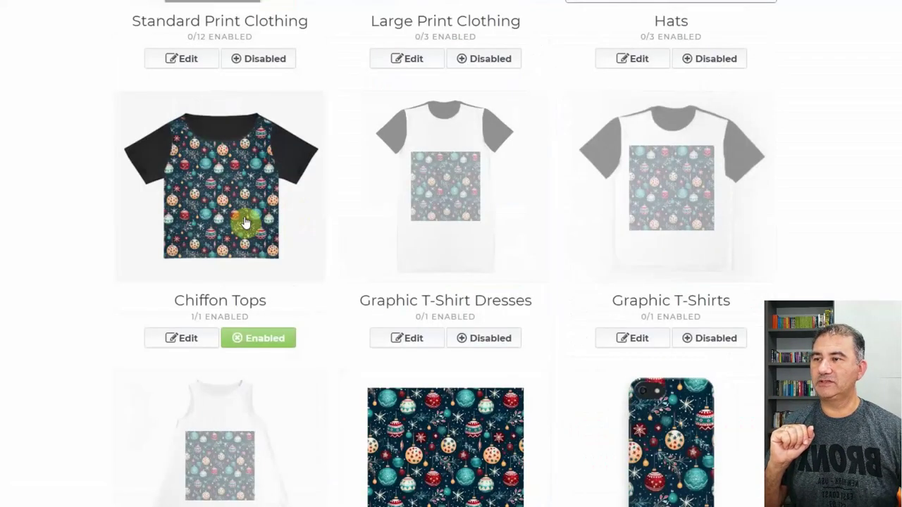
scroll(245, 222, "up", 2)
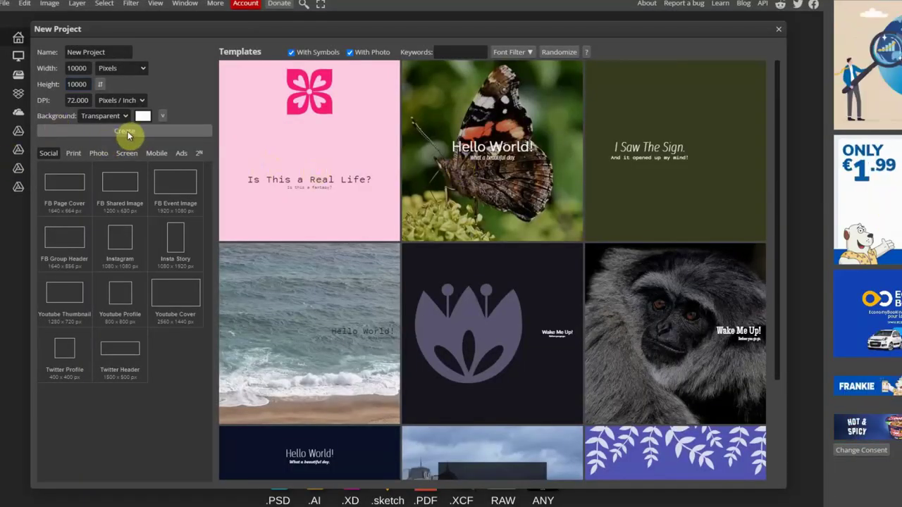
Switch to Photopea, create a transparent 10000 × 10000 px project and place the Christmas Baubles image in the canvas's top-left corner.
left_click(126, 132)
left_click_drag(310, 141, 383, 183)
left_click_drag(325, 271, 153, 105)
scroll(151, 105, "up", 5)
scroll(352, 336, "down", 4)
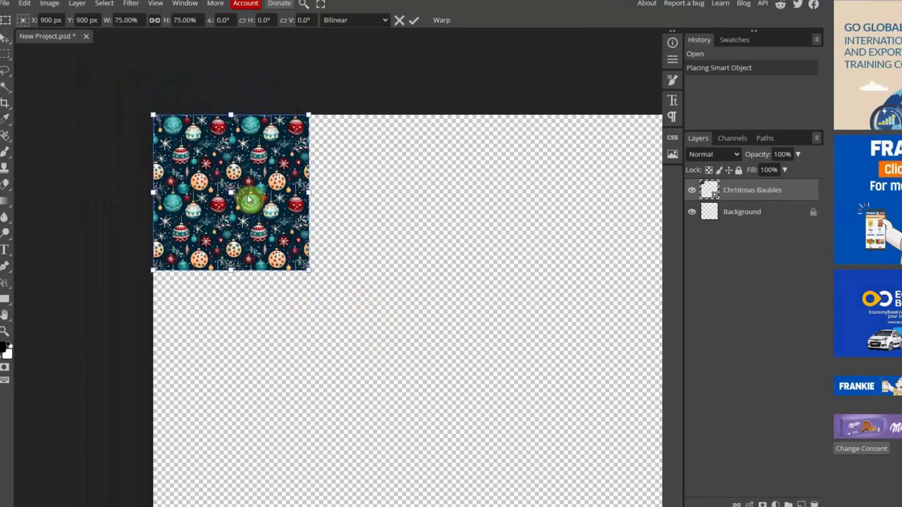
Duplicate the Christmas Baubles layer and move the copy flush against the original's right edge.
left_click(24, 3)
mouse_move(47, 5)
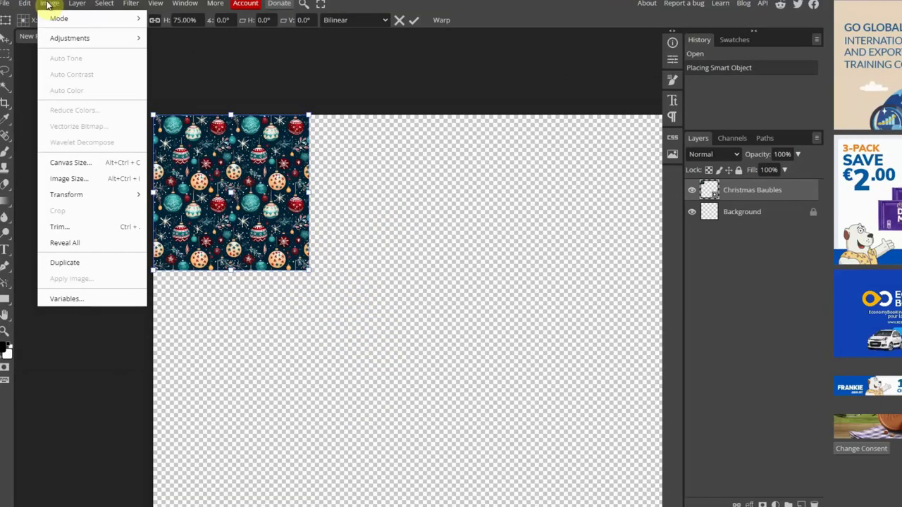
mouse_move(78, 5)
left_click(103, 36)
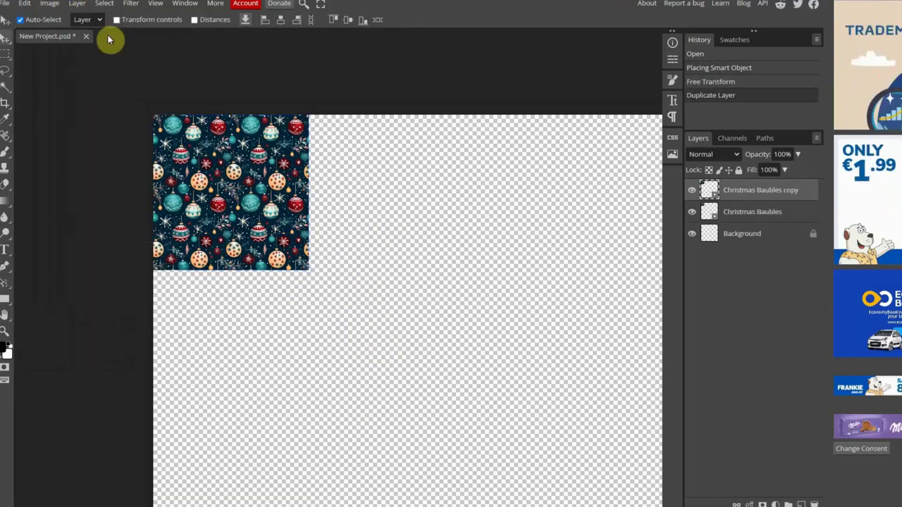
left_click_drag(203, 202, 355, 201)
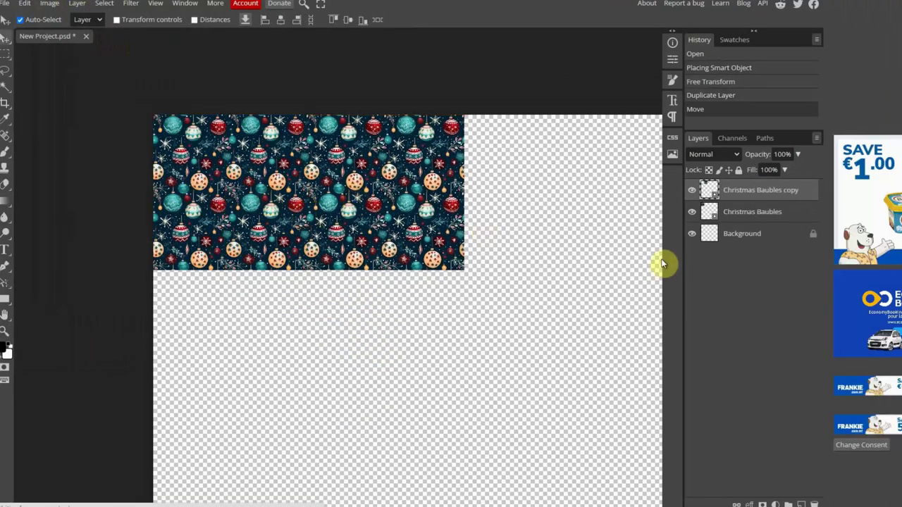
Duplicate both bauble layers together and place the copies directly below the first row, forming a 2 × 2 block.
left_click(744, 211, "shift")
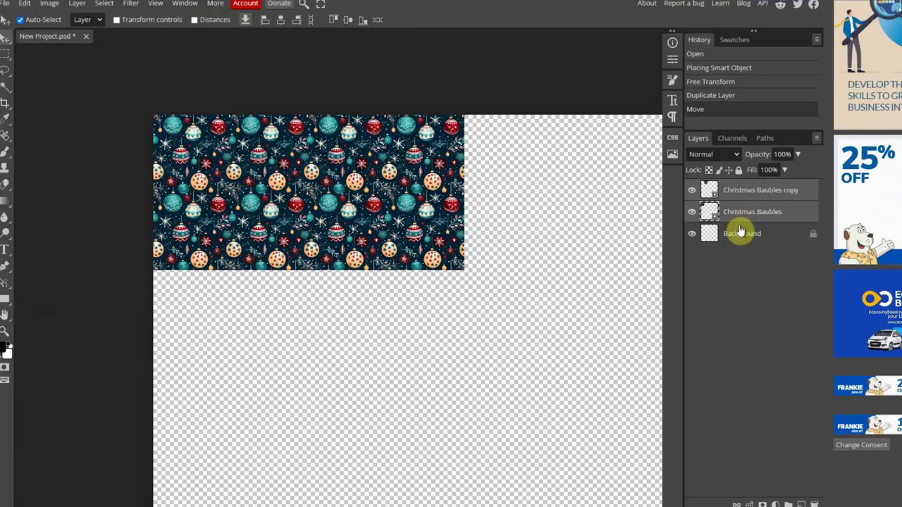
key("ctrl+j")
left_click_drag(246, 169, 257, 333)
key("ctrl+minus")
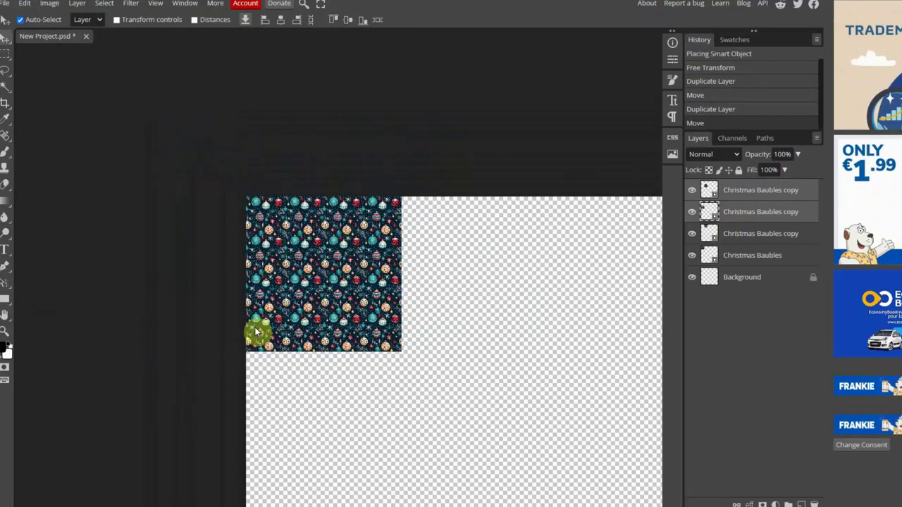
Duplicate all four bauble layers together and place the copies flush to the right of the 2 × 2 block.
left_click(740, 207)
left_click(744, 255, "shift")
key("ctrl+j")
left_click_drag(328, 236, 477, 236)
Duplicate all eight bauble layers together and place the copies directly below the existing rows, forming a 4 × 4 block.
left_click(729, 343, "shift")
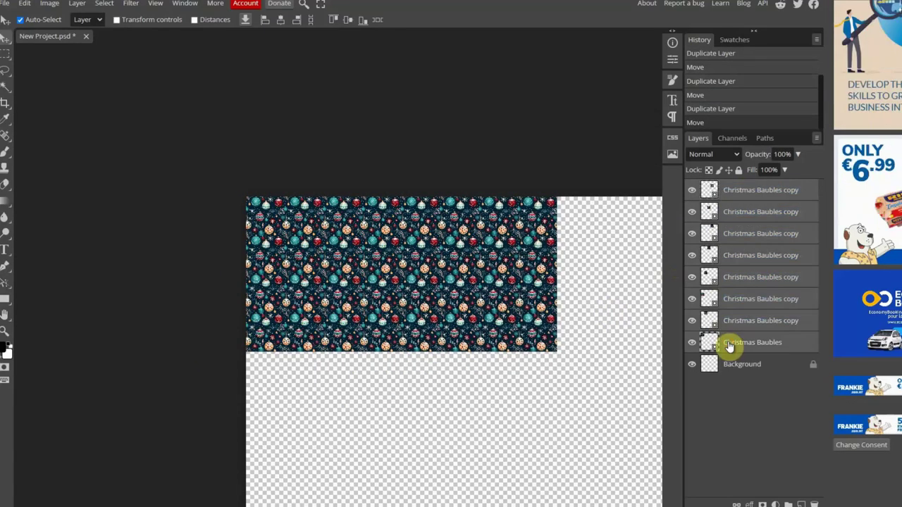
key("ctrl+j")
left_click_drag(444, 264, 395, 403)
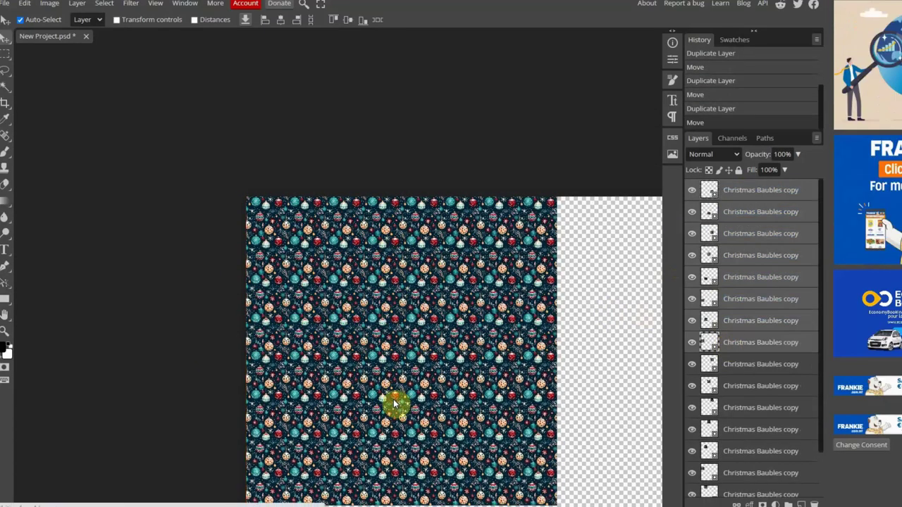
key("ctrl+minus")
key("ctrl+z")
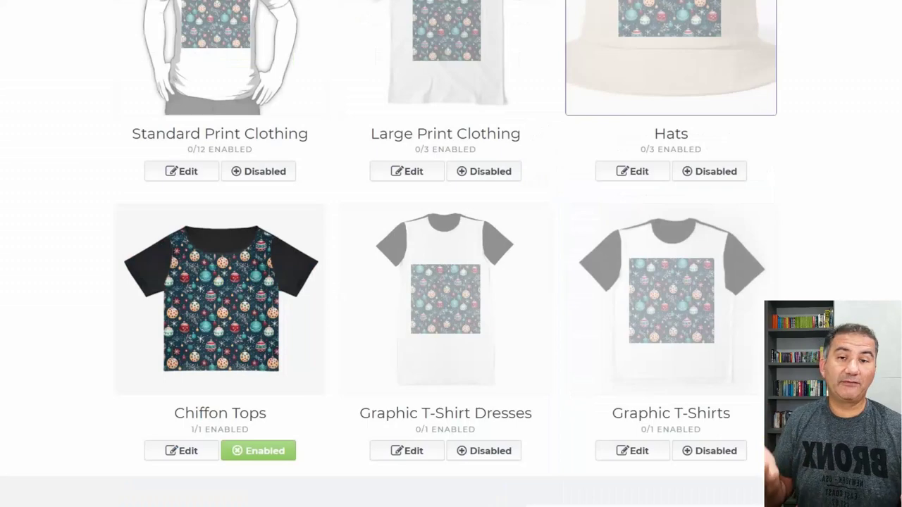
In Redbubble, enable Graphic T-Shirt Dresses, tile the bauble image across the dress with the Regular grid pattern and apply the changes.
left_click(471, 451)
left_click(457, 308)
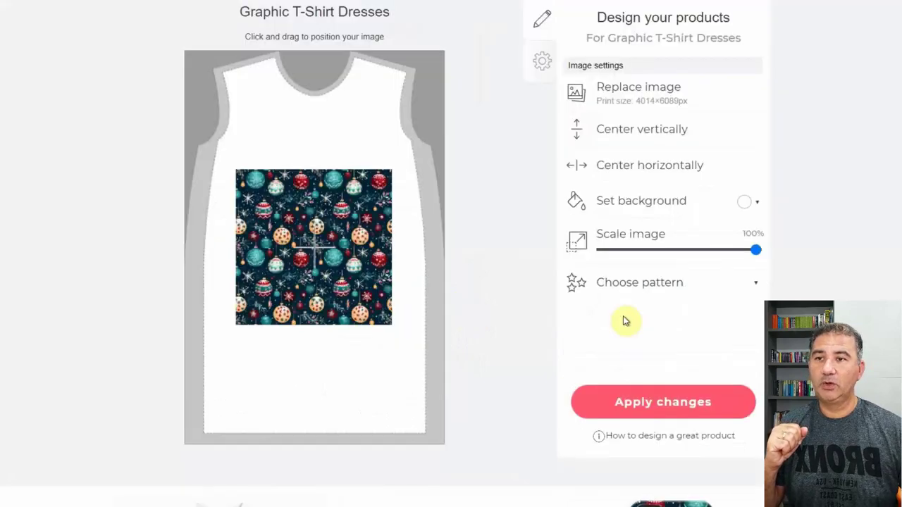
left_click(631, 283)
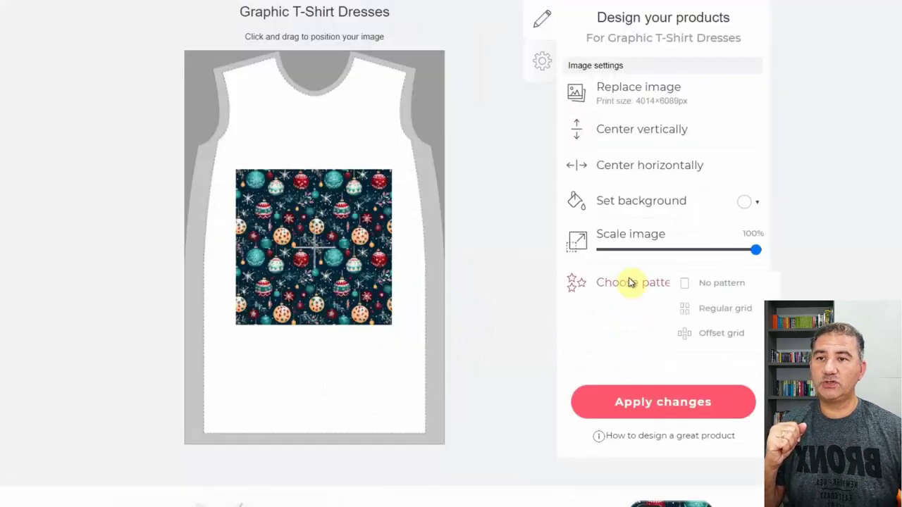
left_click(715, 308)
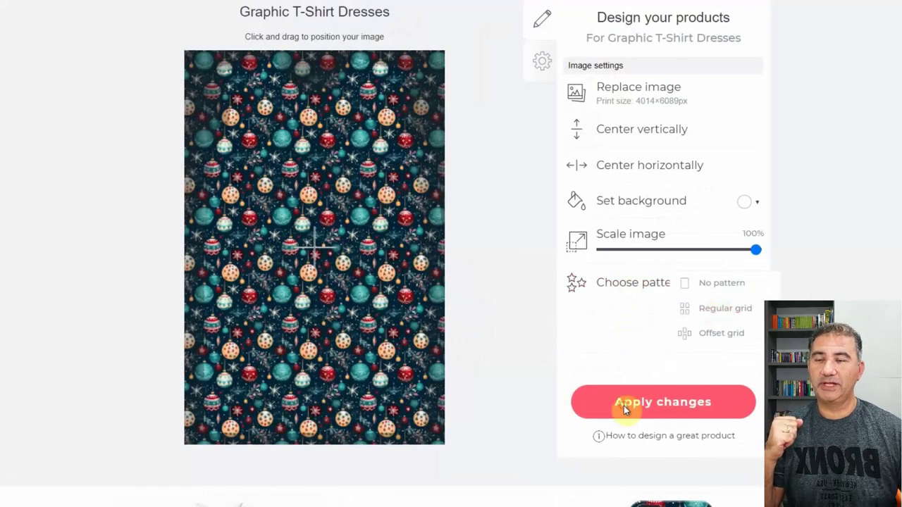
left_click(624, 406)
scroll(451, 253, "up", 5)
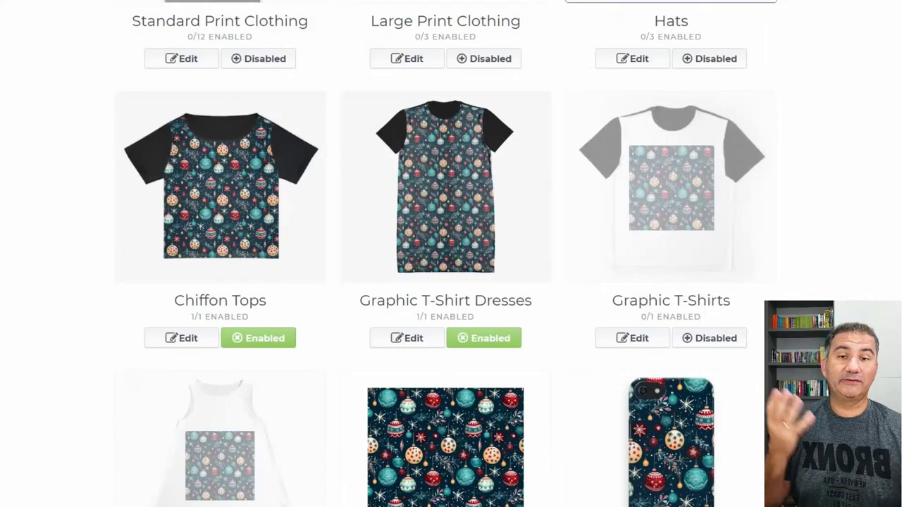
Enable the Mouse Pads product with its existing bauble design.
scroll(451, 254, "down", 3)
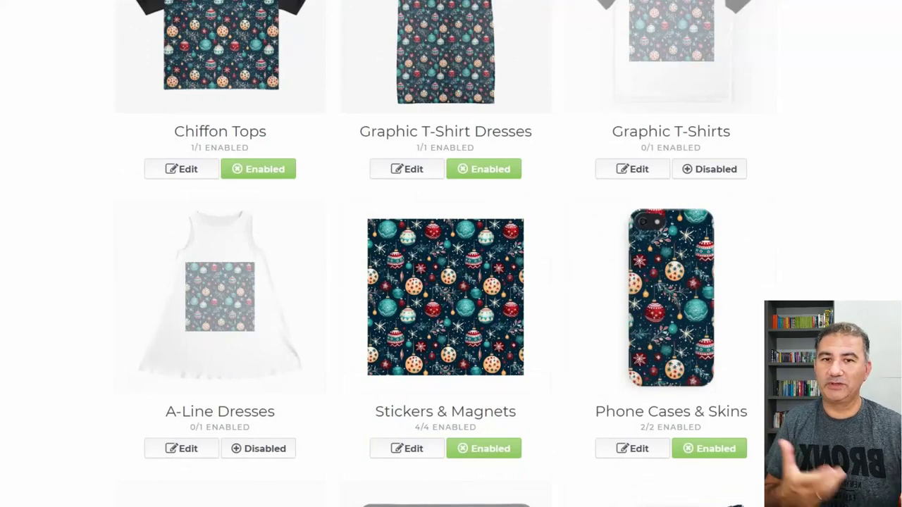
scroll(451, 254, "down", 4)
scroll(680, 394, "up", 3)
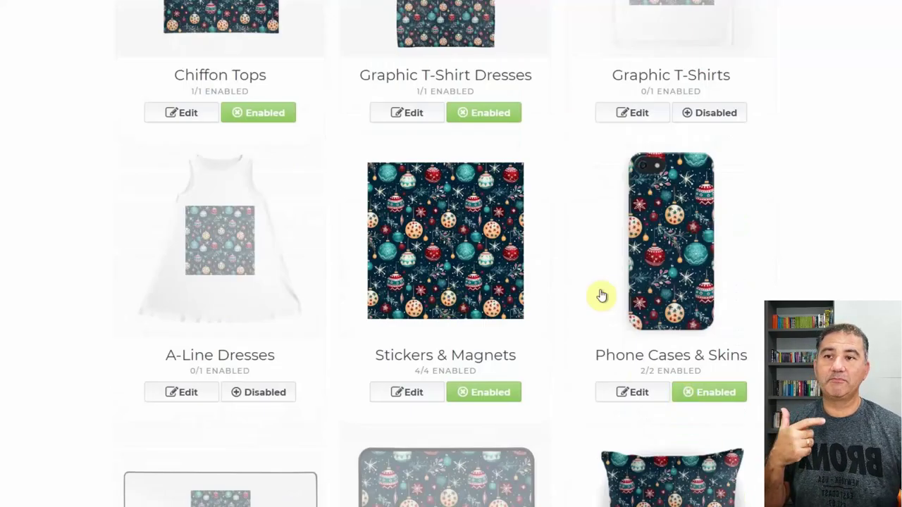
scroll(675, 315, "down", 6)
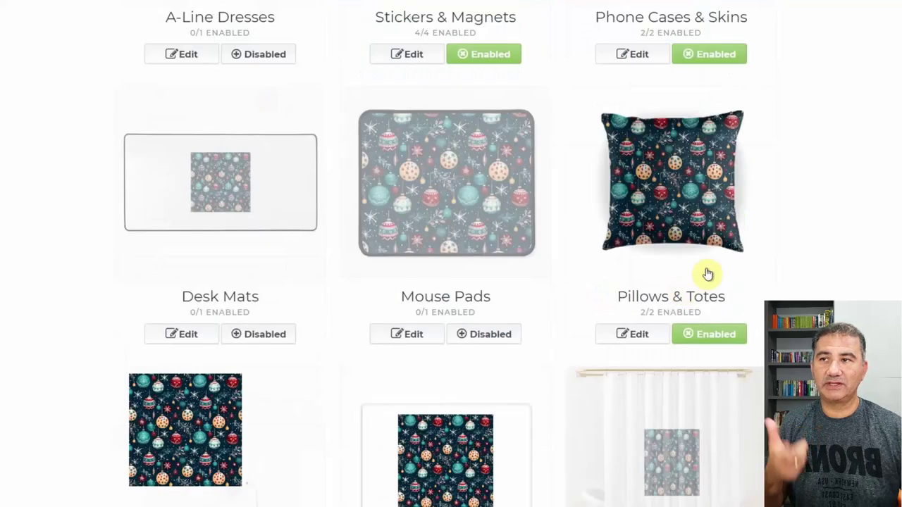
left_click(484, 333)
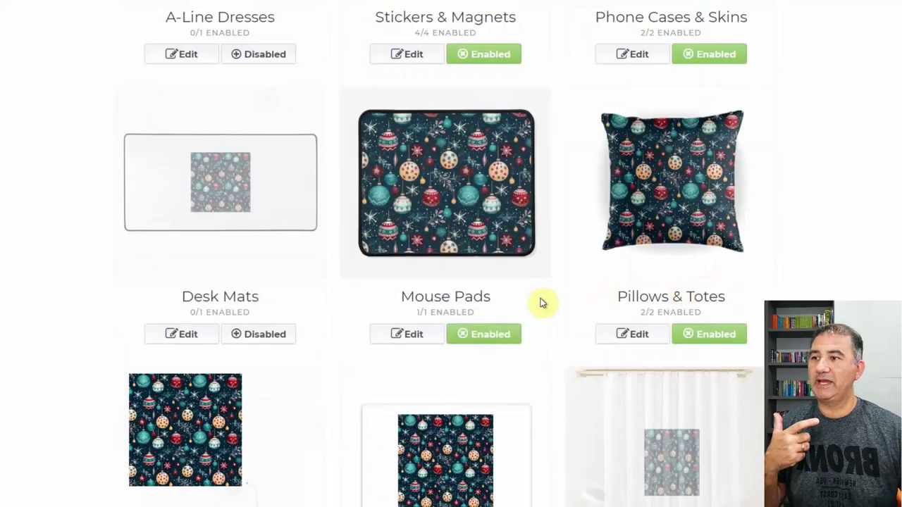
Enable Desk Mats and tile the bauble image across the mat with the Regular grid pattern.
left_click(268, 334)
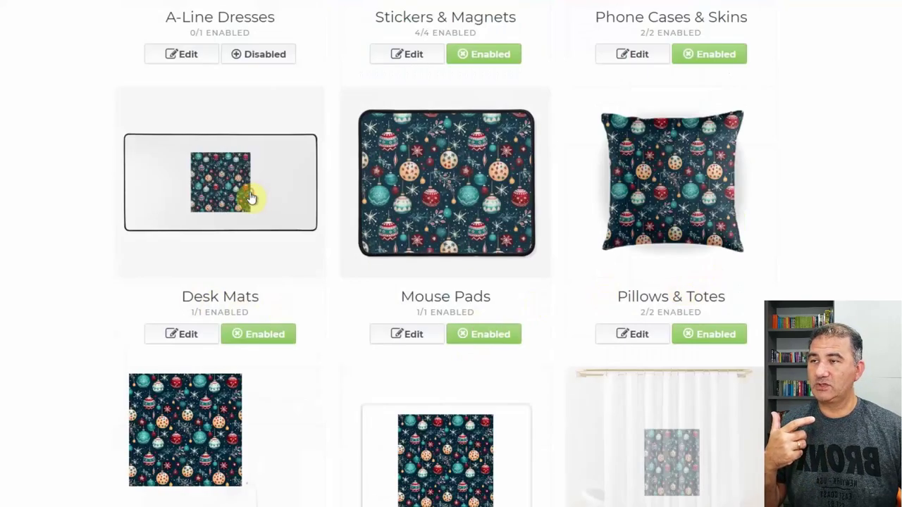
left_click(250, 198)
scroll(425, 253, "down", 4)
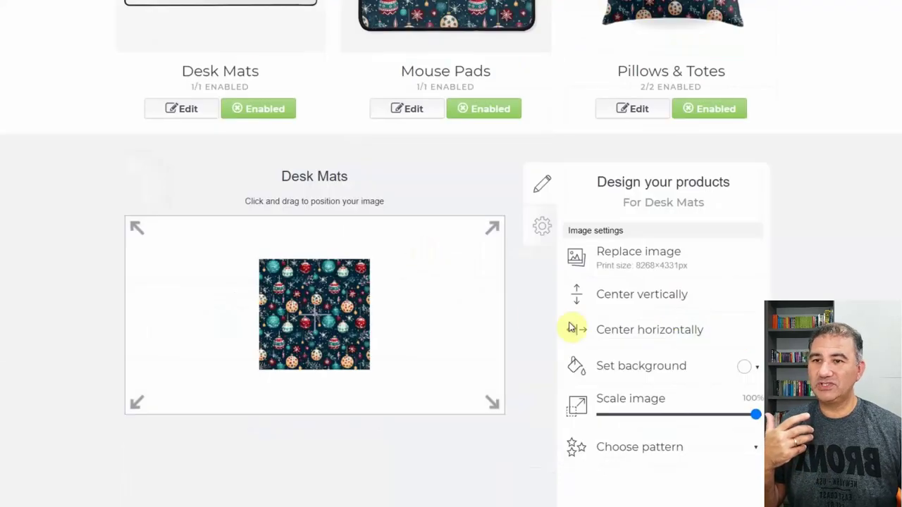
left_click(647, 452)
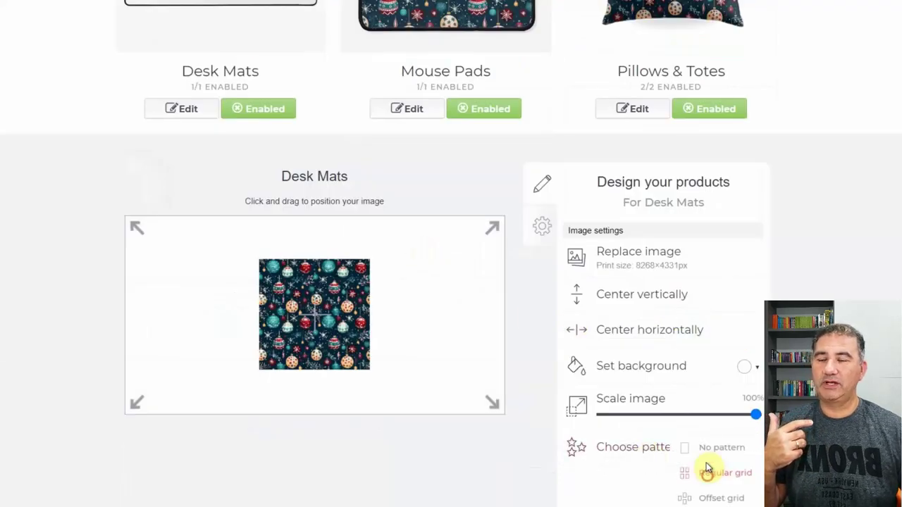
left_click(724, 468)
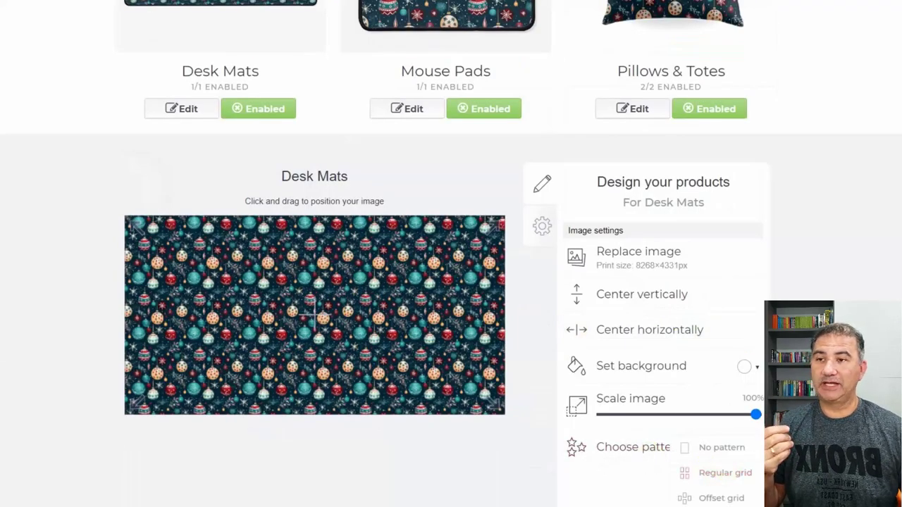
Tile the bauble image across Pouches, Laptop Skins & Sleeves with the Regular grid pattern and apply the changes.
scroll(451, 282, "down", 2)
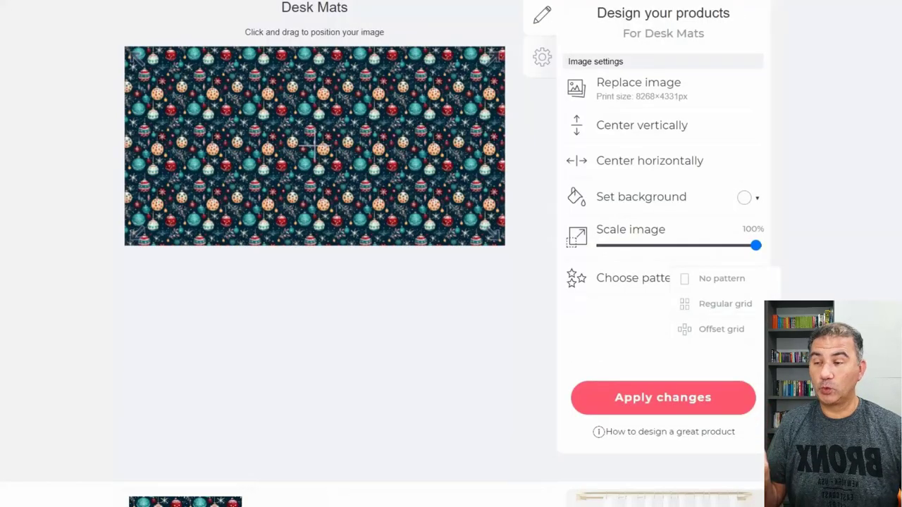
scroll(451, 282, "down", 3)
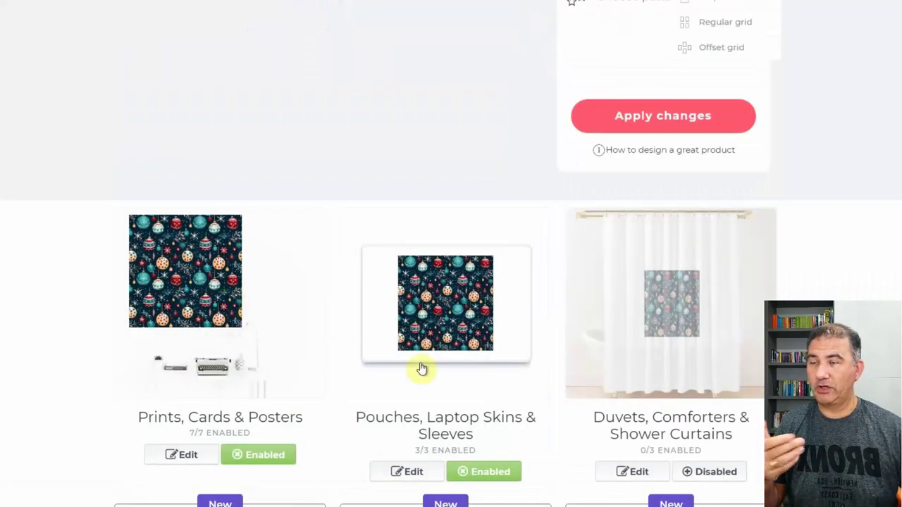
scroll(421, 368, "down", 2)
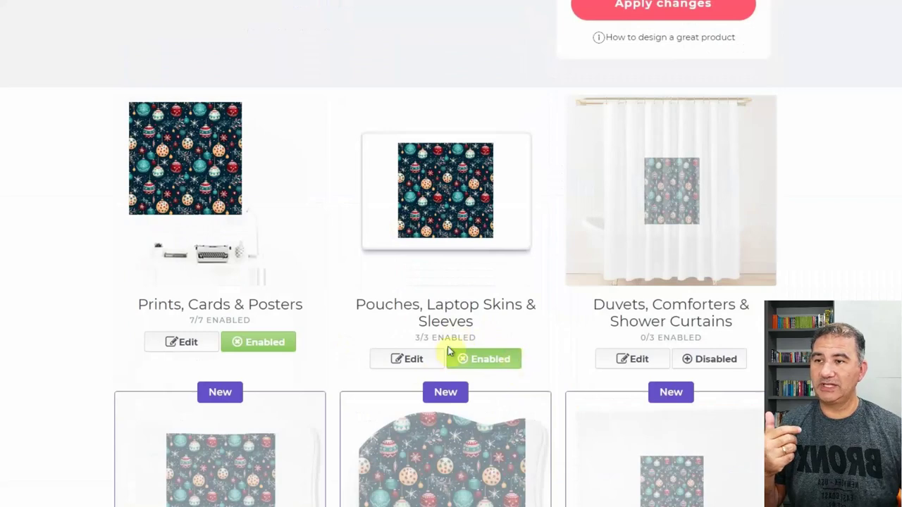
left_click(423, 359)
scroll(519, 318, "down", 5)
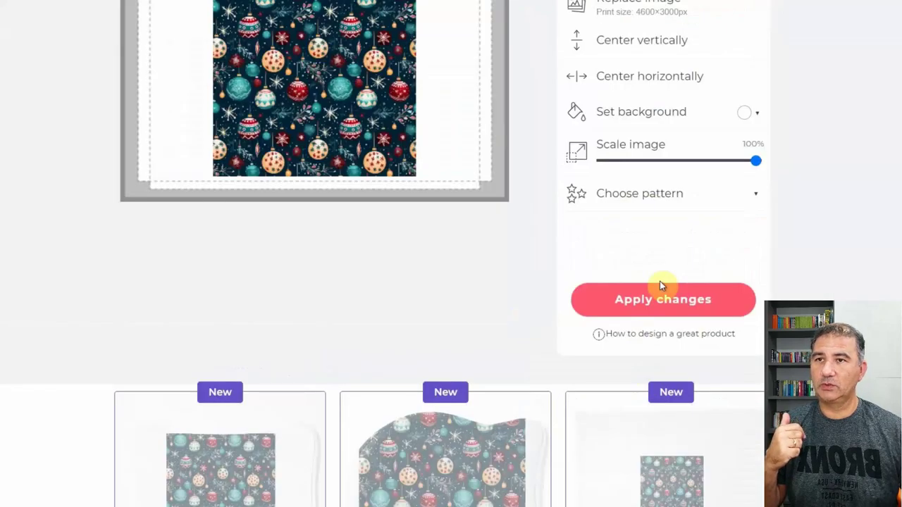
left_click(651, 193)
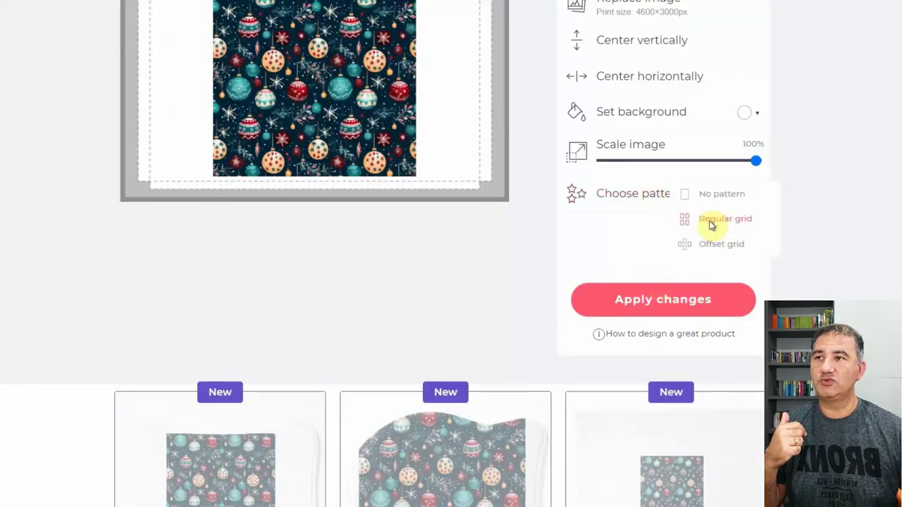
left_click(710, 220)
left_click(715, 303)
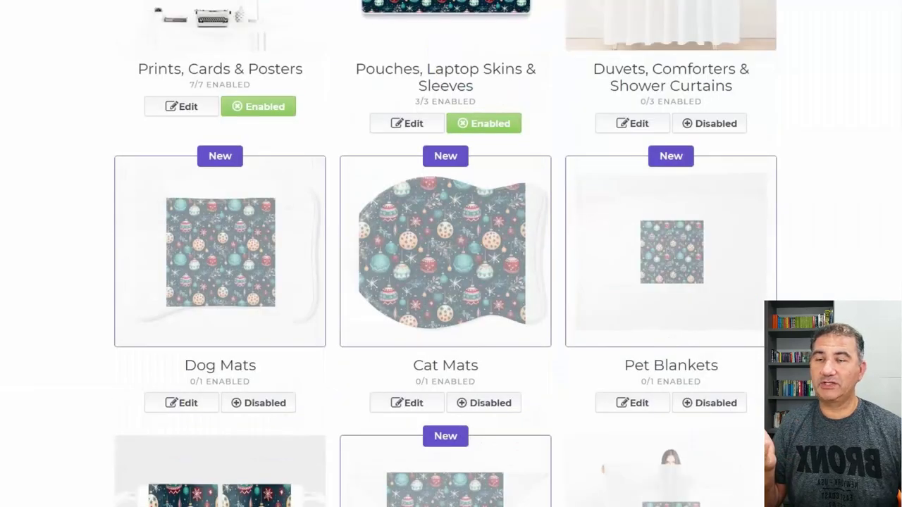
Enable Duvets, Comforters & Shower Curtains and tile the bauble image across them with the Regular grid pattern.
scroll(761, 286, "up", 4)
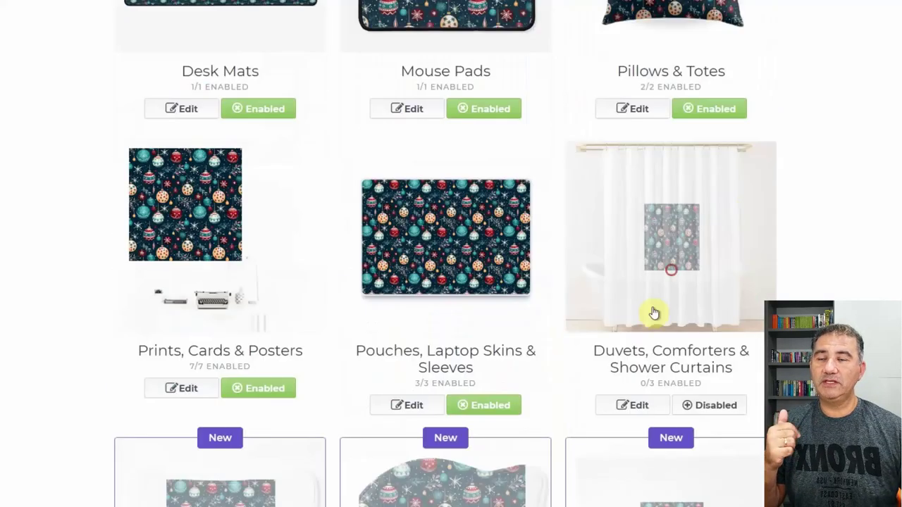
left_click(714, 404)
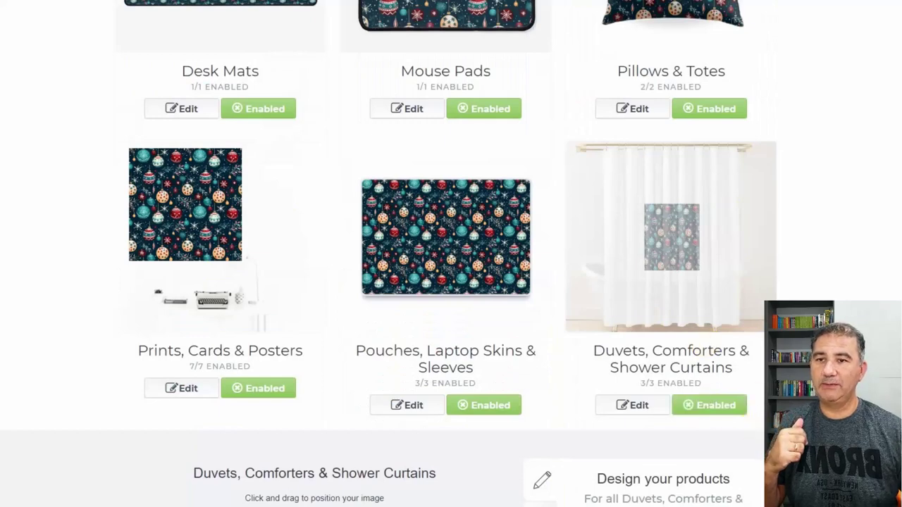
scroll(451, 254, "down", 4)
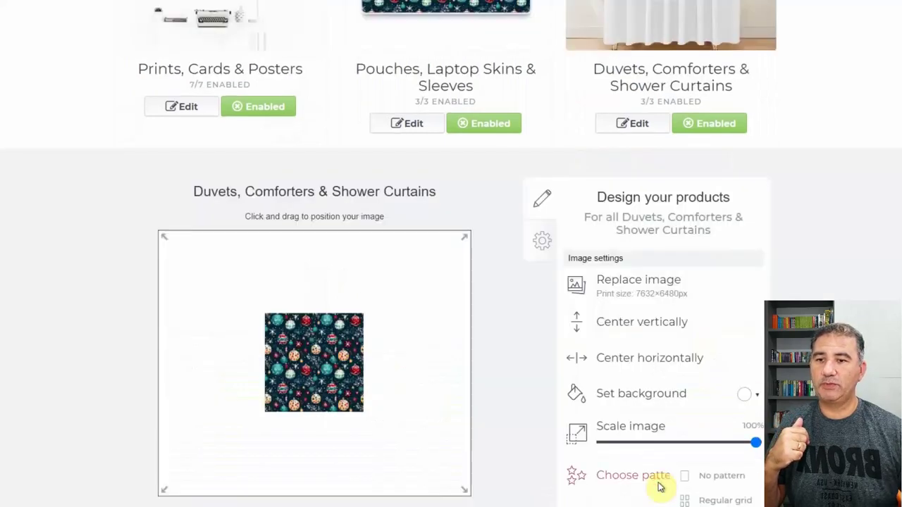
left_click(725, 501)
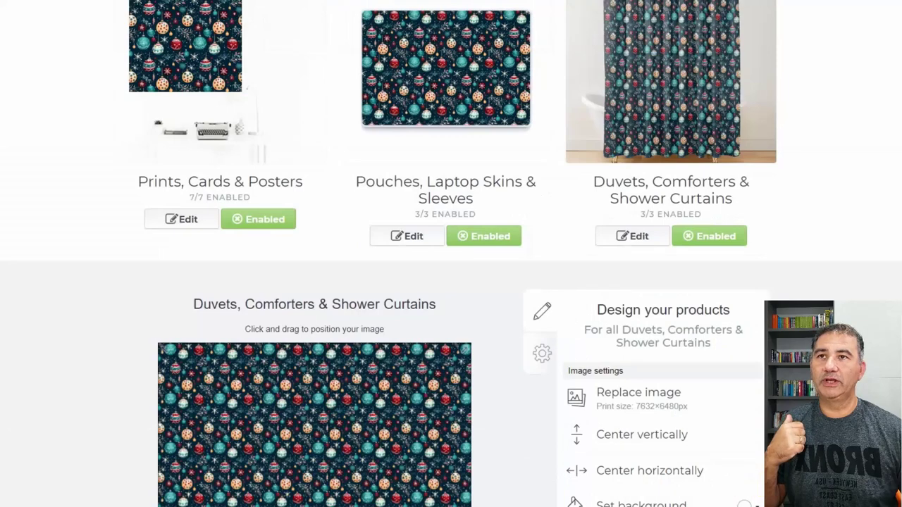
scroll(451, 254, "up", 3)
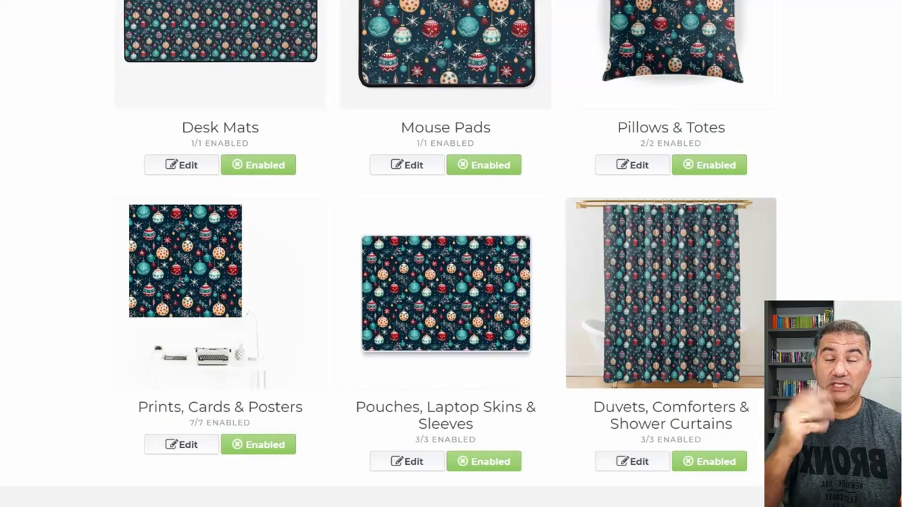
scroll(451, 254, "down", 7)
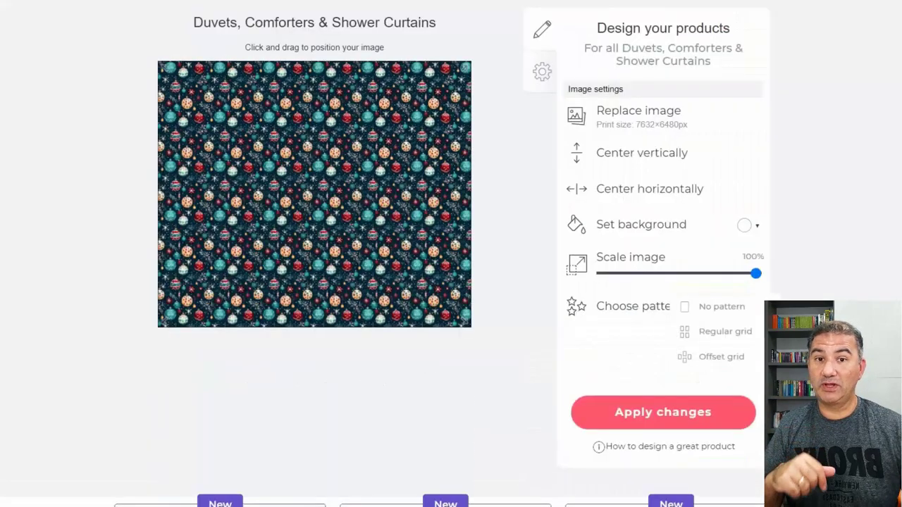